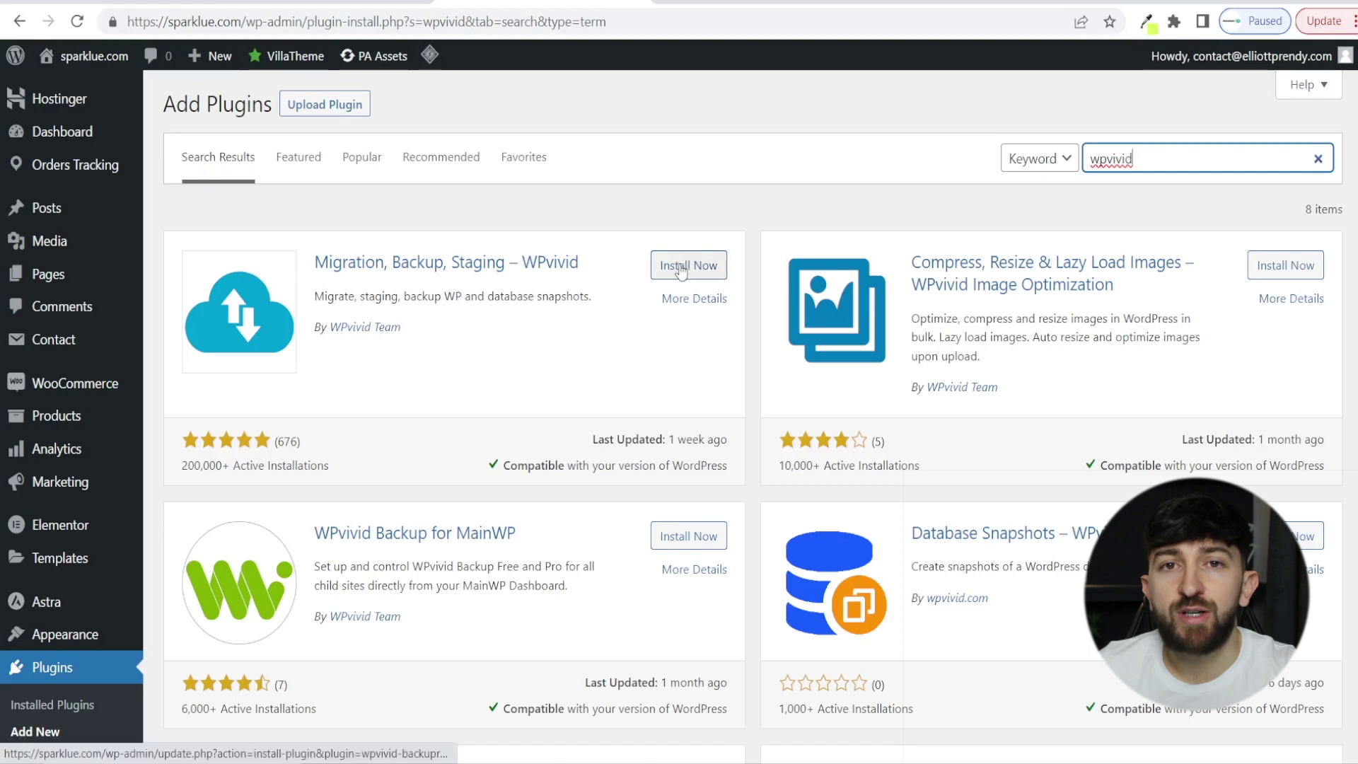
Install and activate the Migration, Backup, Staging – WPvivid plugin on the sparklue.com site.
left_click(681, 267)
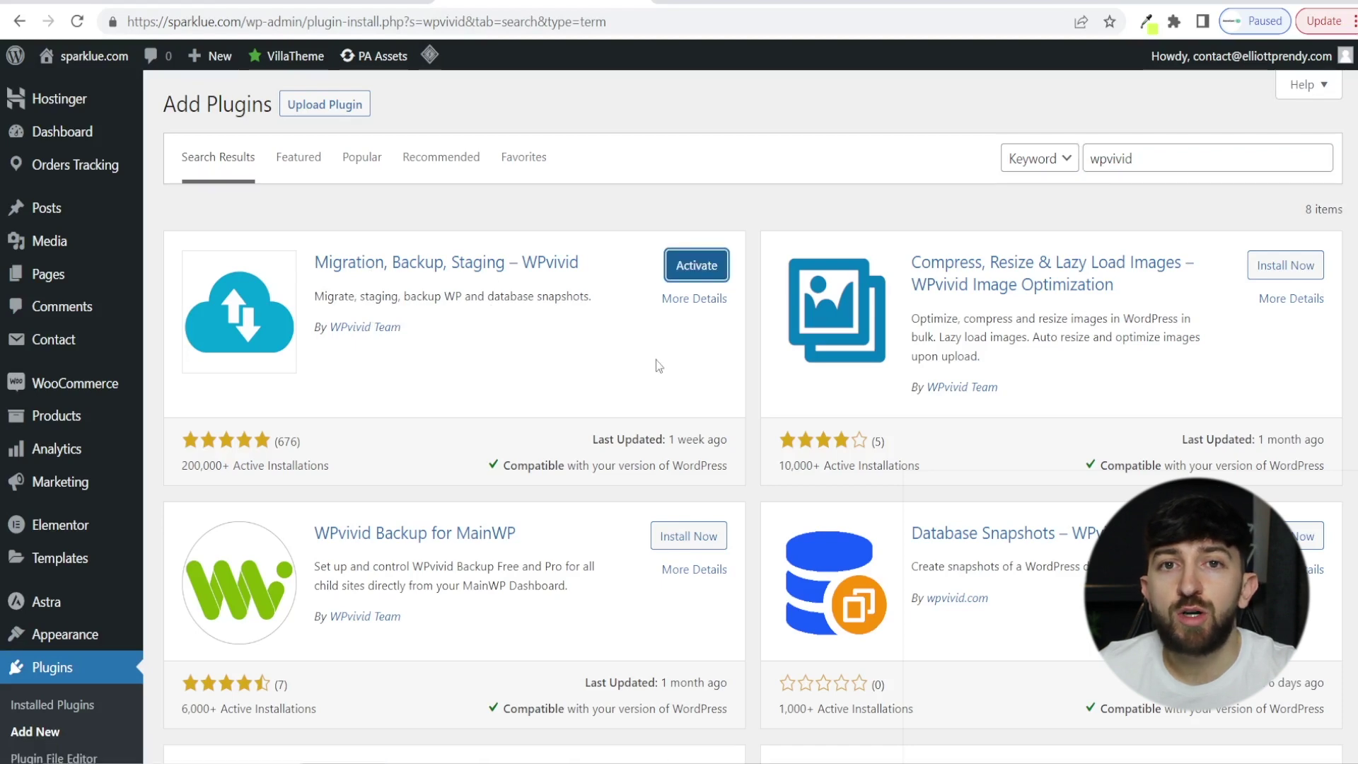
left_click(683, 280)
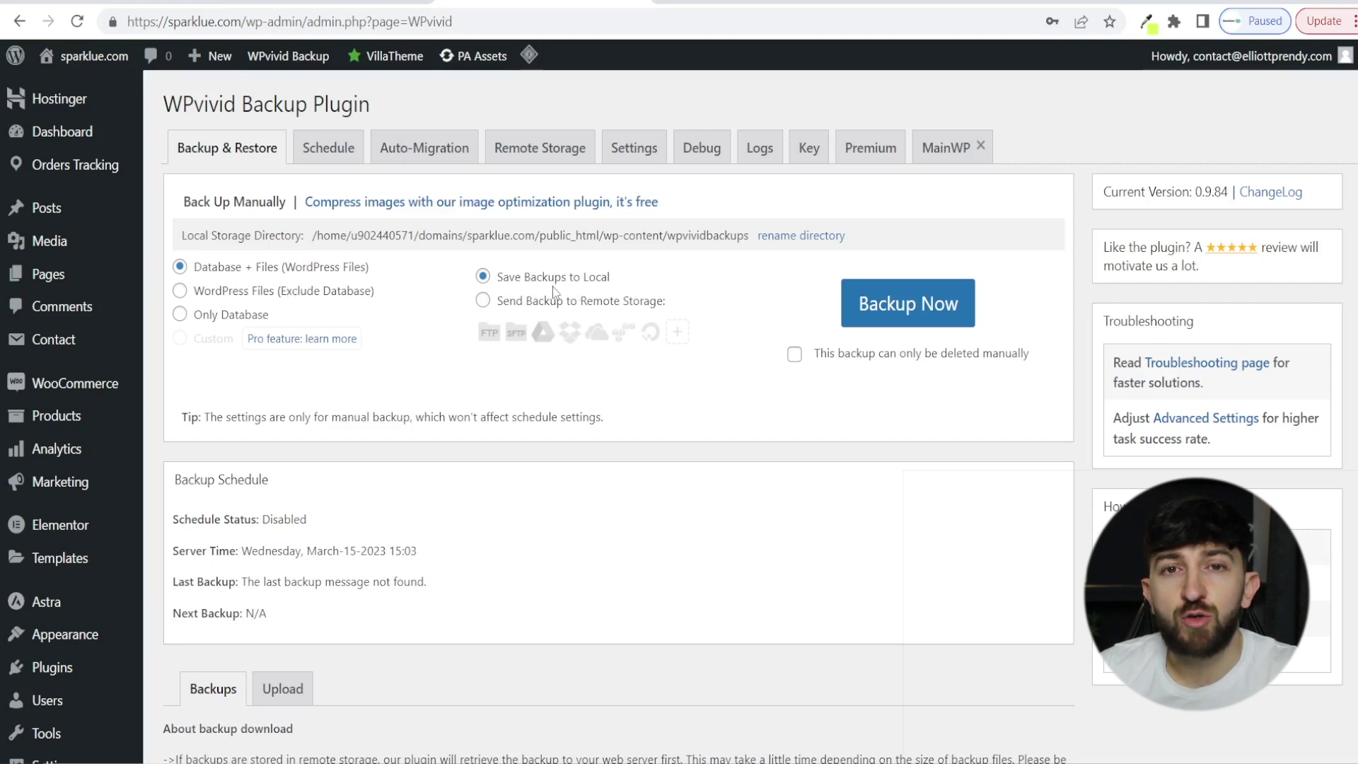
Create a local WPvivid backup of the database and WordPress files, and download the resulting backup zip.
left_click(914, 320)
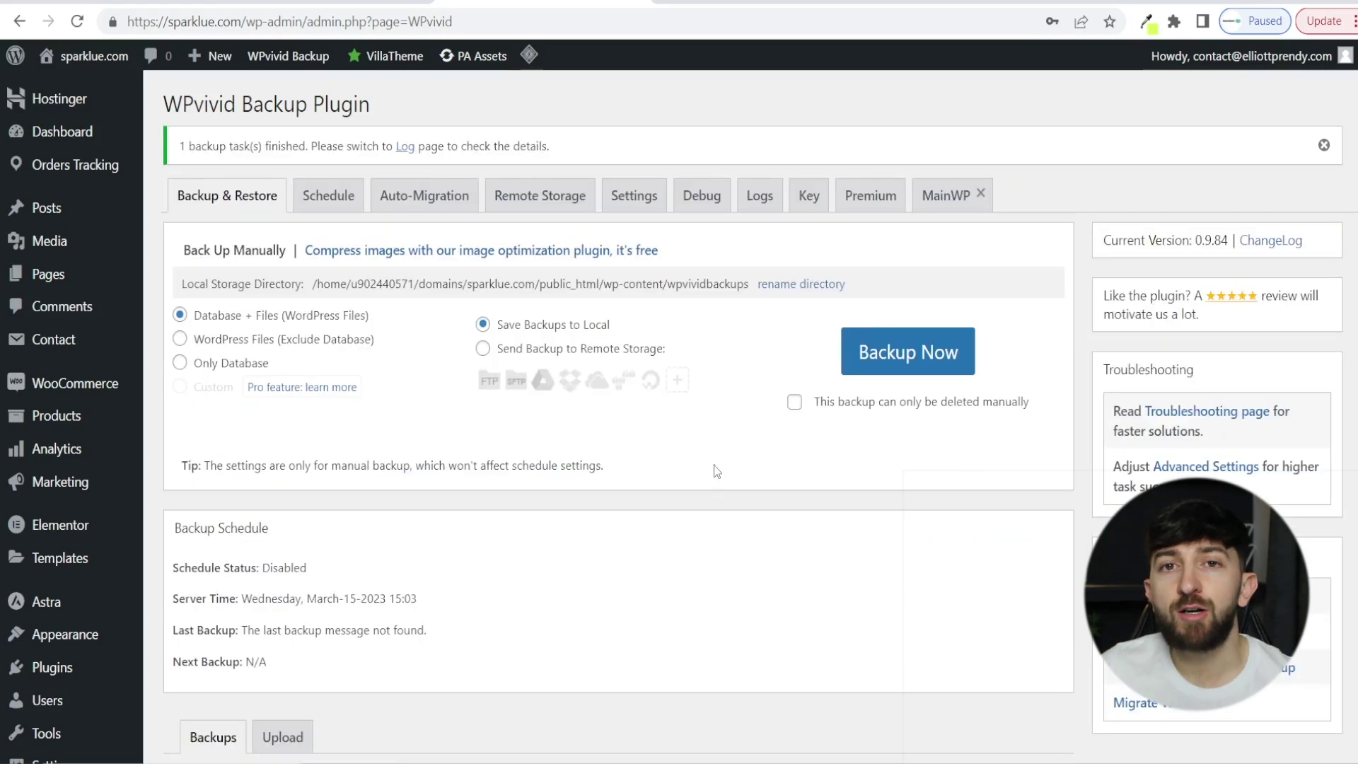
scroll(718, 460, "down", 6)
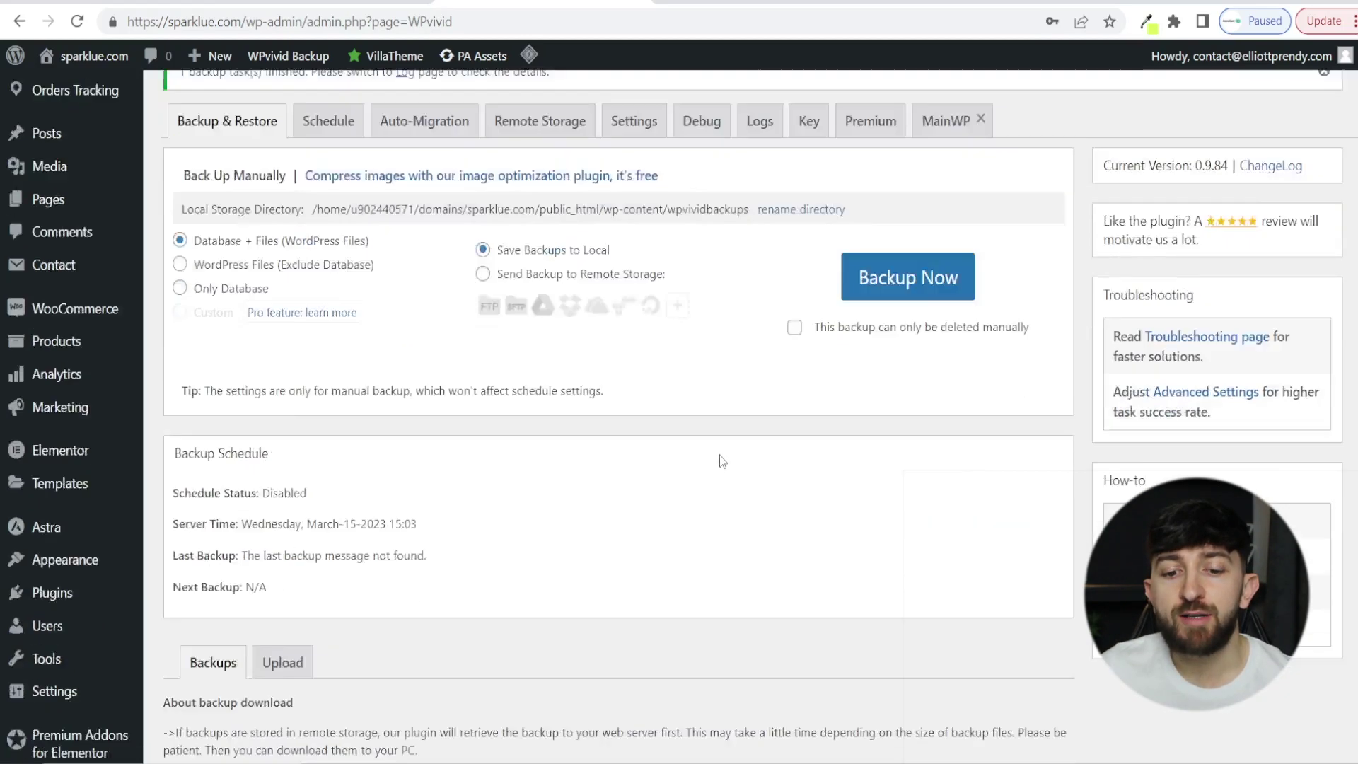
left_click(683, 585)
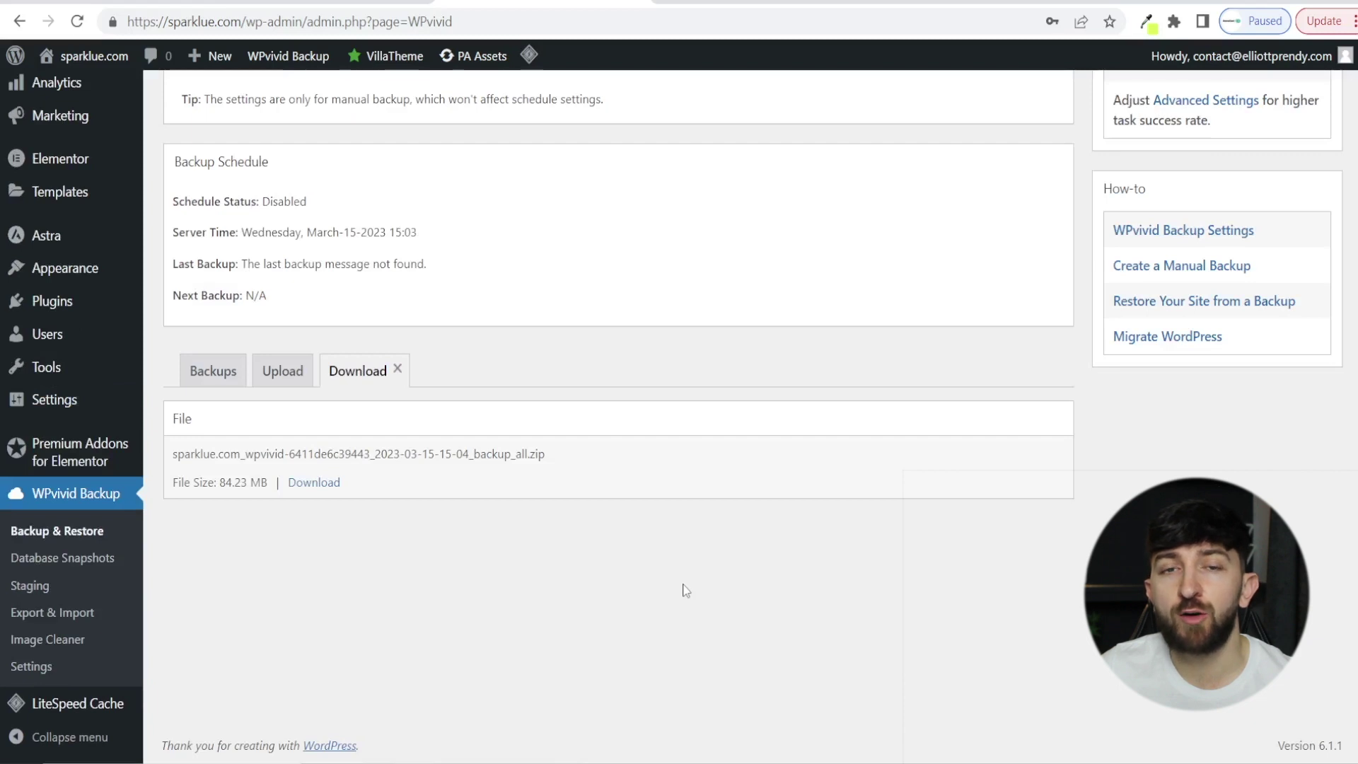
left_click(325, 486)
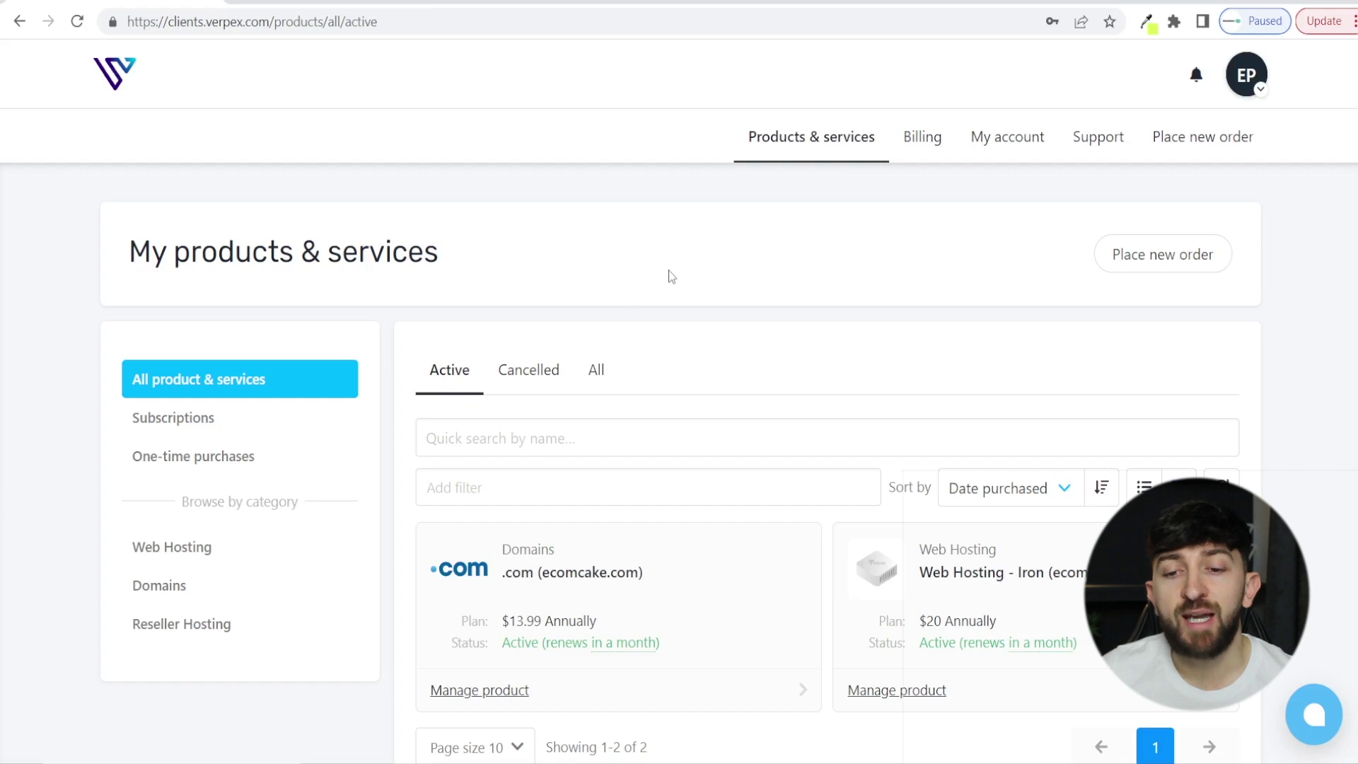
In the Verpex client area, start a new order and search its domains for sparklue.com.
left_click(1192, 145)
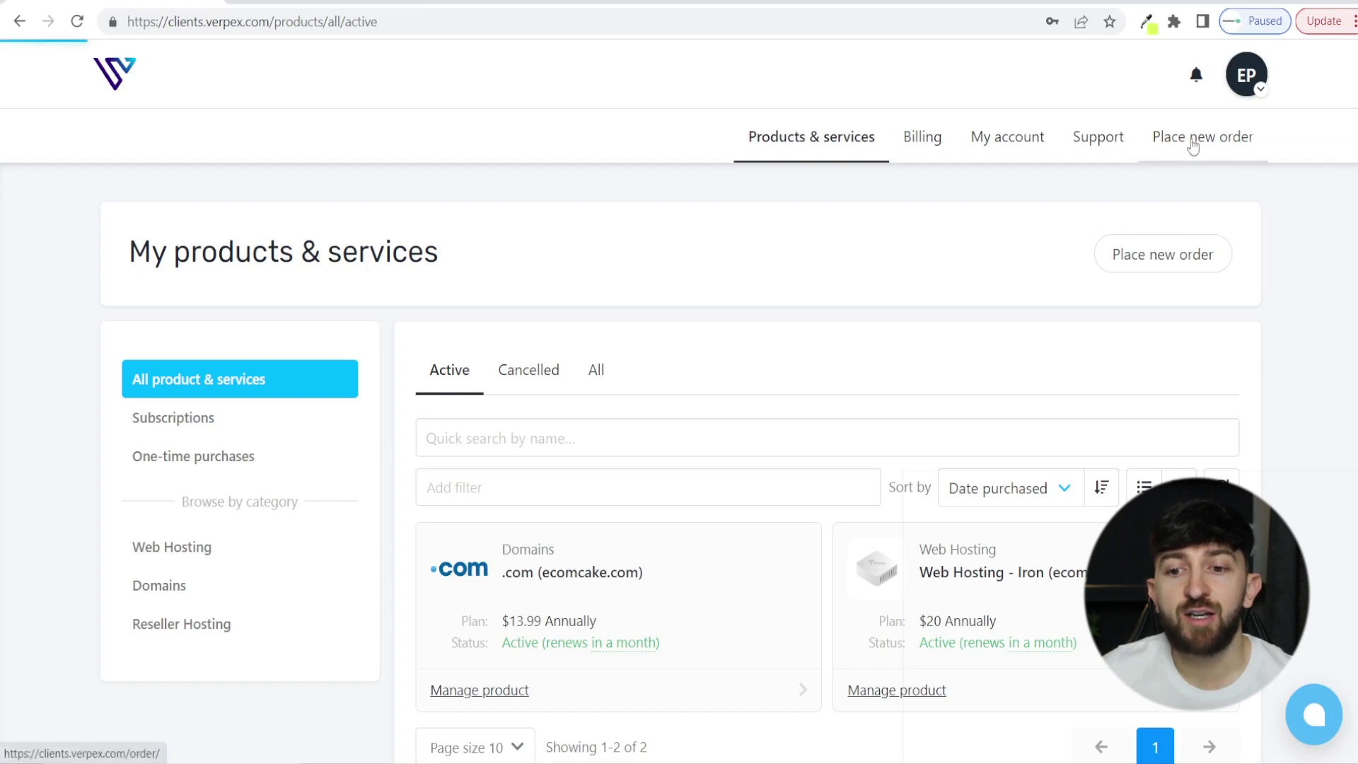
left_click(167, 347)
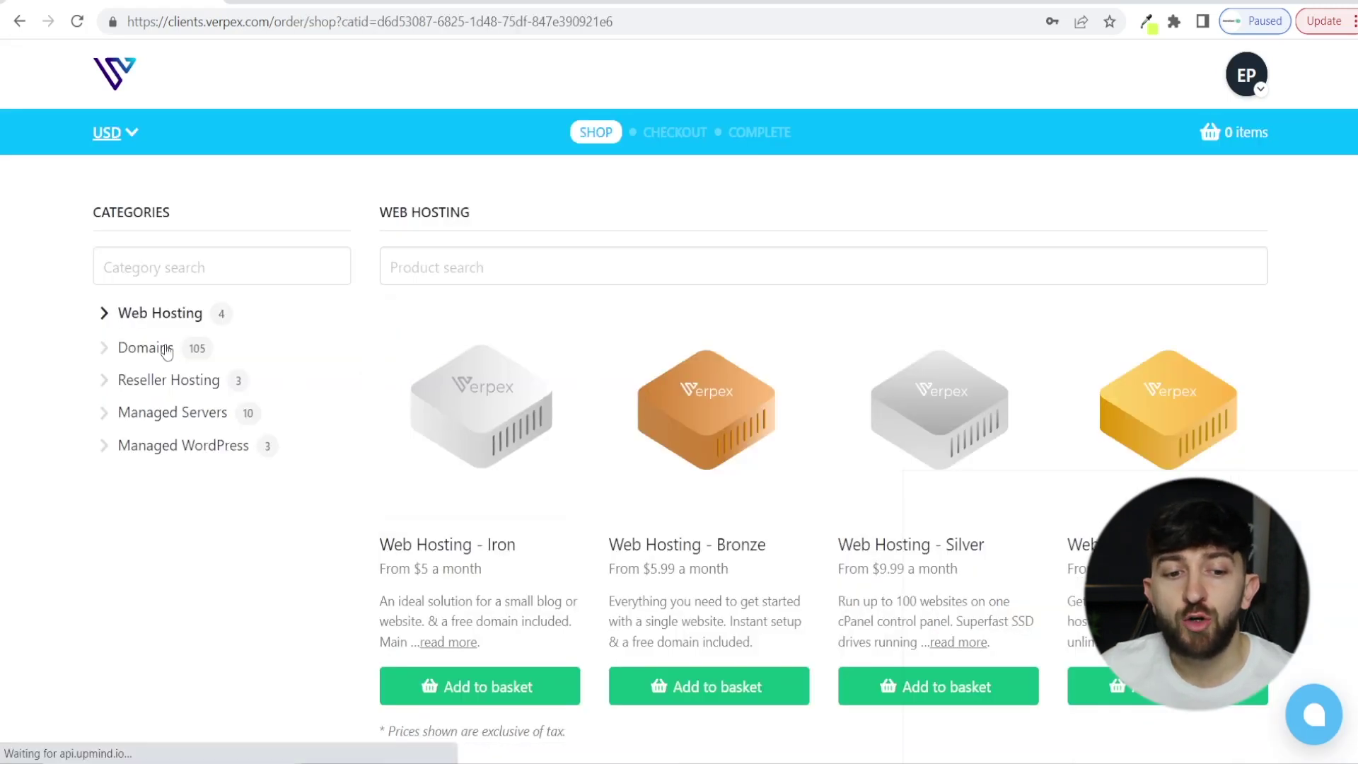
left_click(448, 334)
type("sparklue.com")
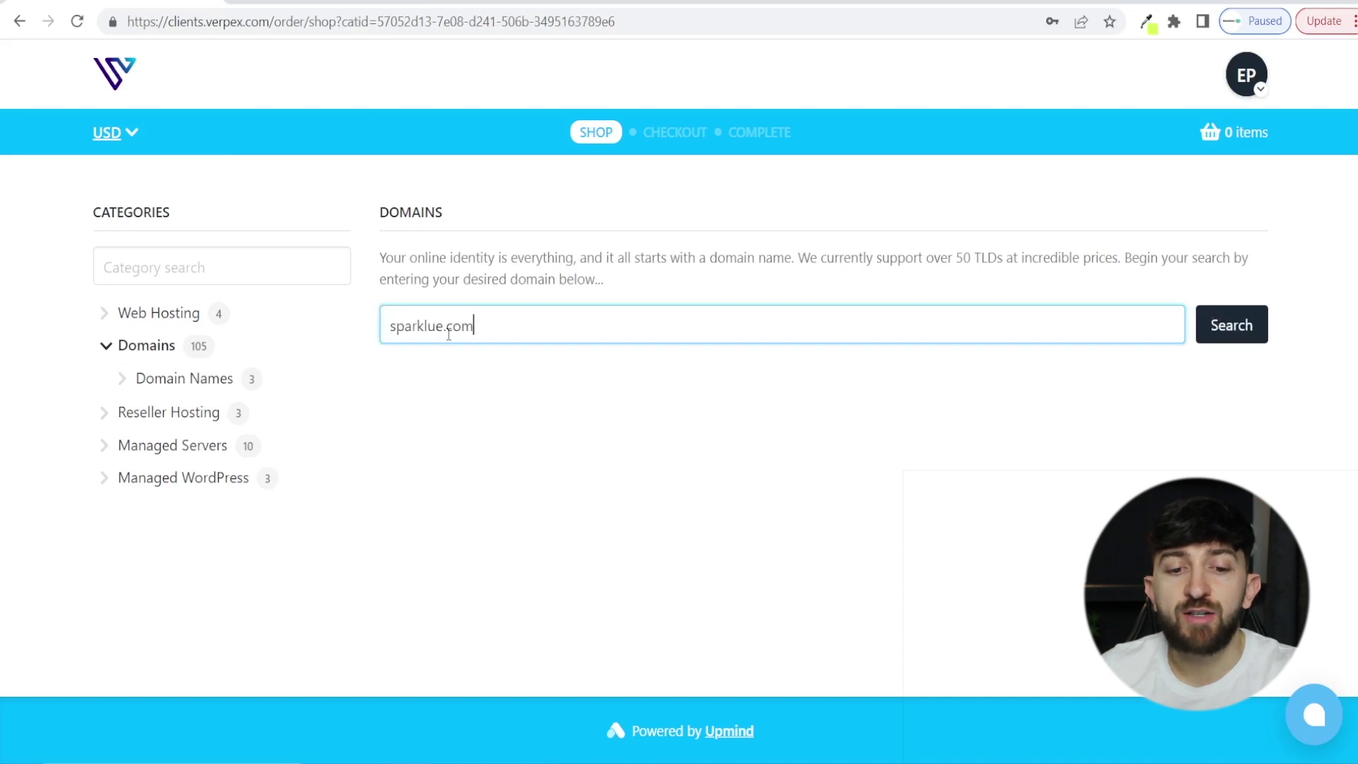
key("Return")
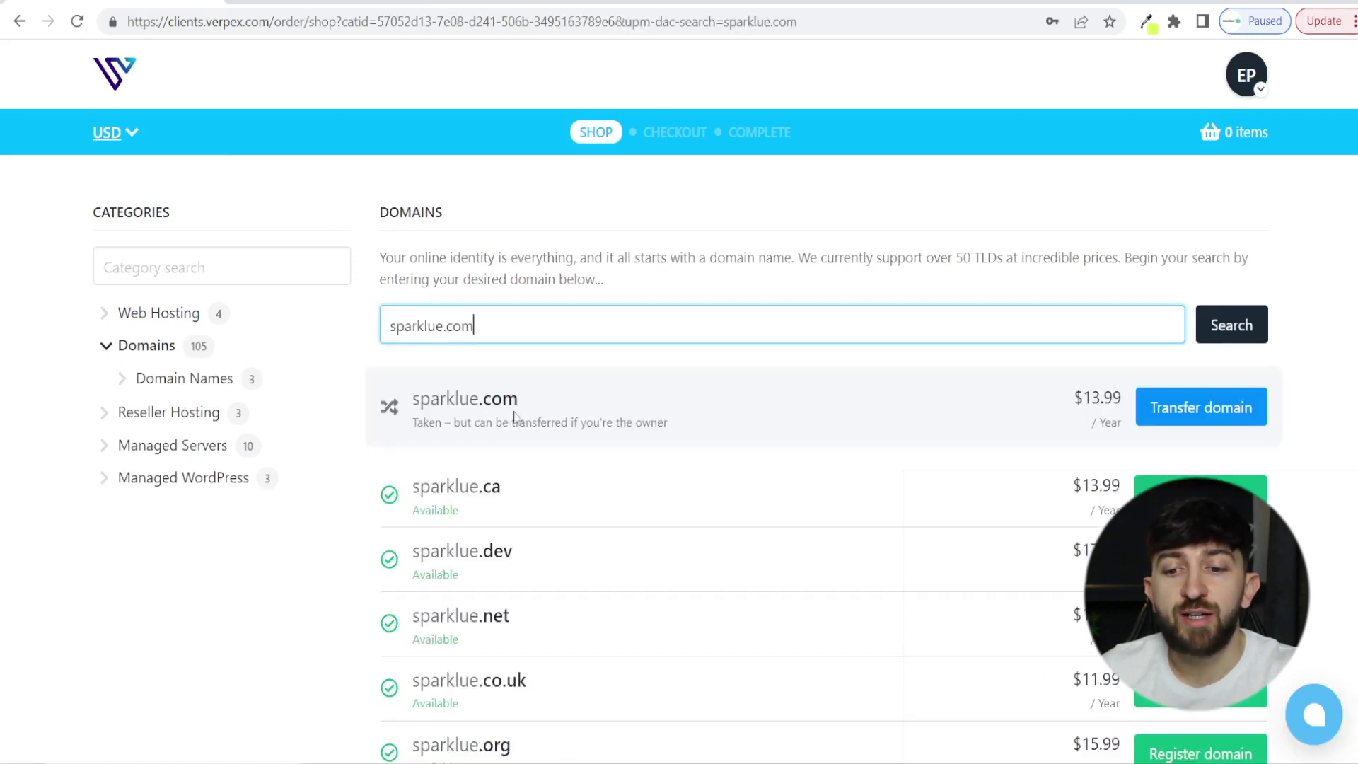
Add the transfer of sparklue.com with the annual billing term to the basket.
left_click(1186, 417)
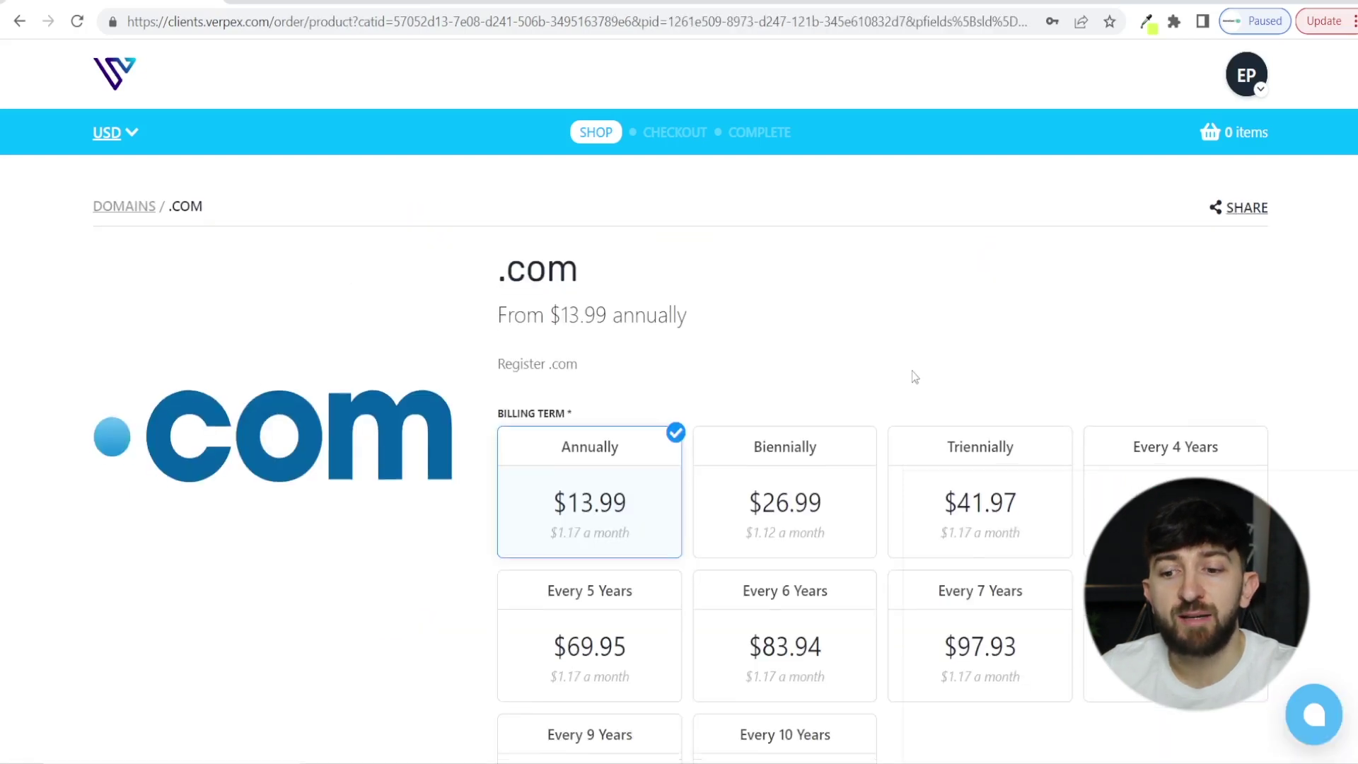
scroll(911, 375, "down", 6)
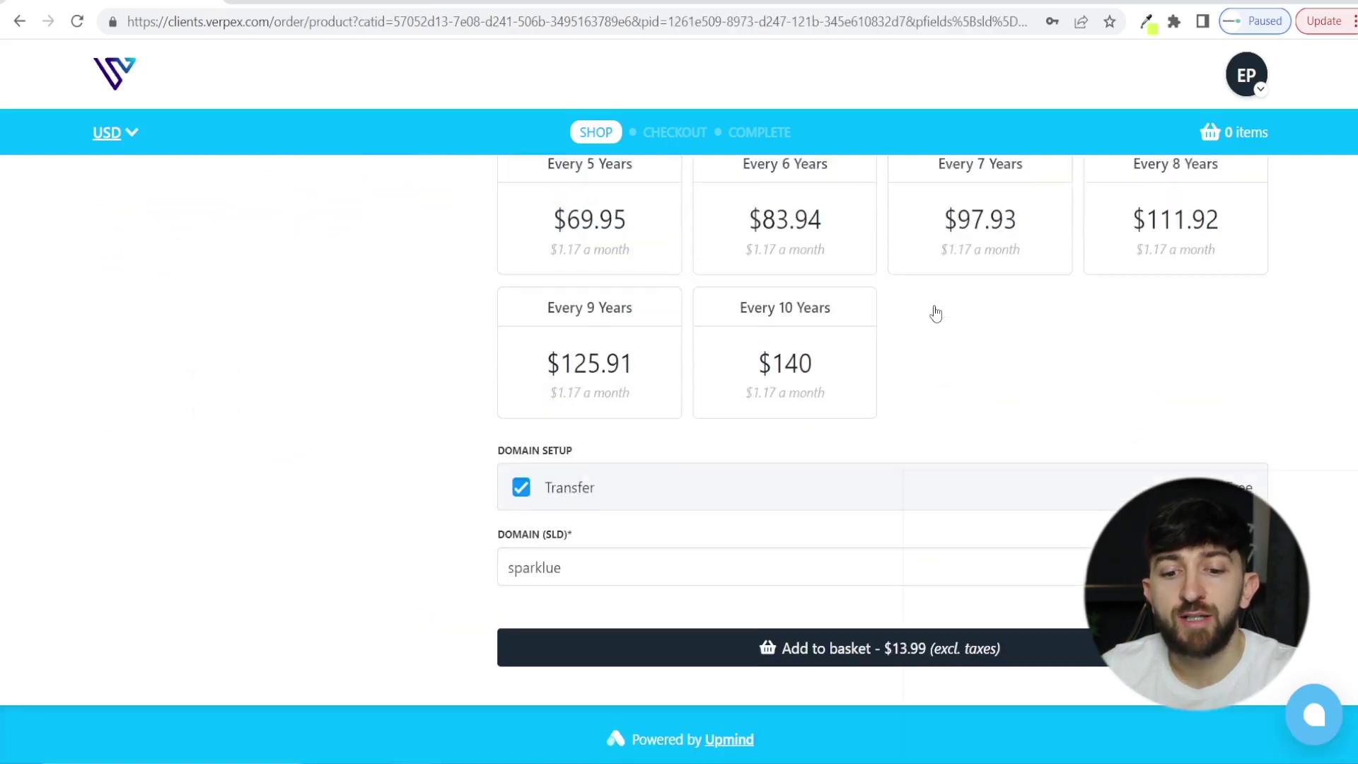
left_click(839, 646)
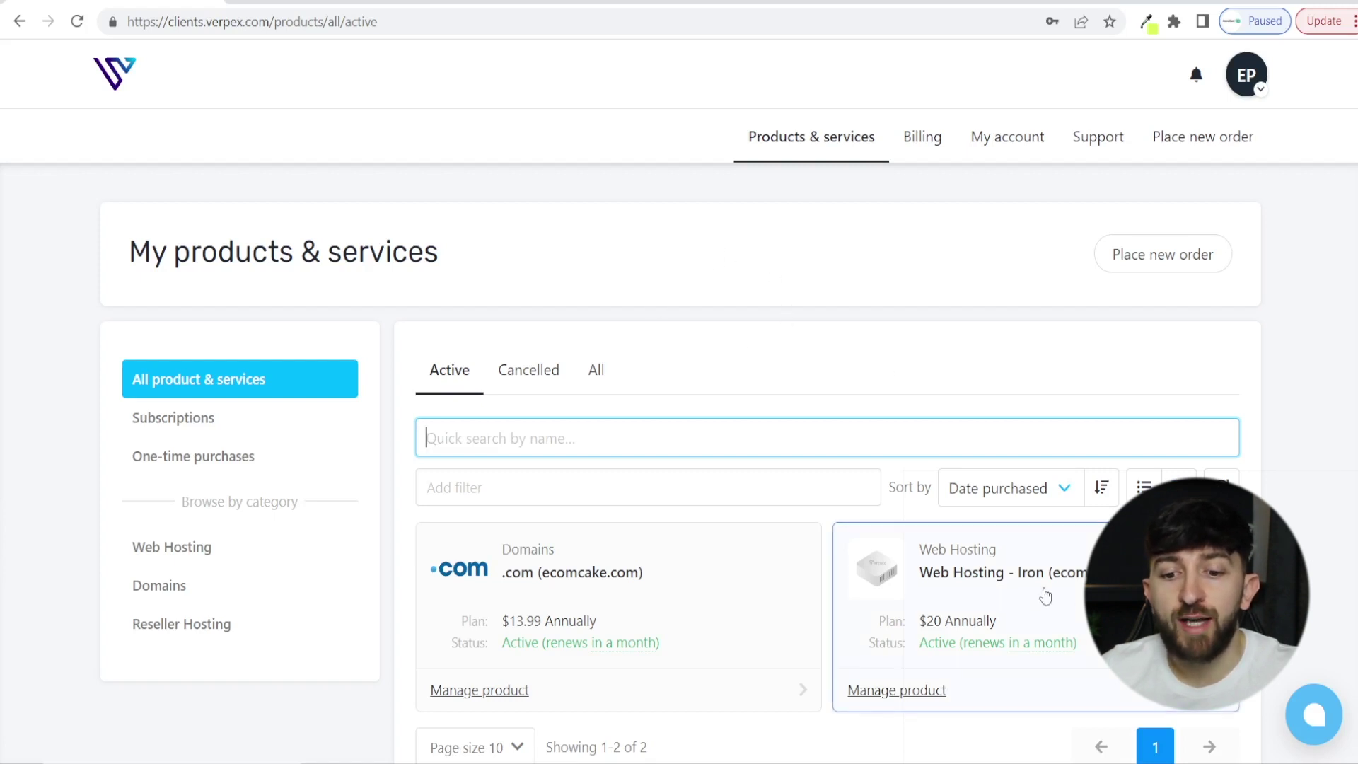
Open the Web Hosting - Iron (ecomcake.com) product and log in to its control panel.
left_click(1021, 598)
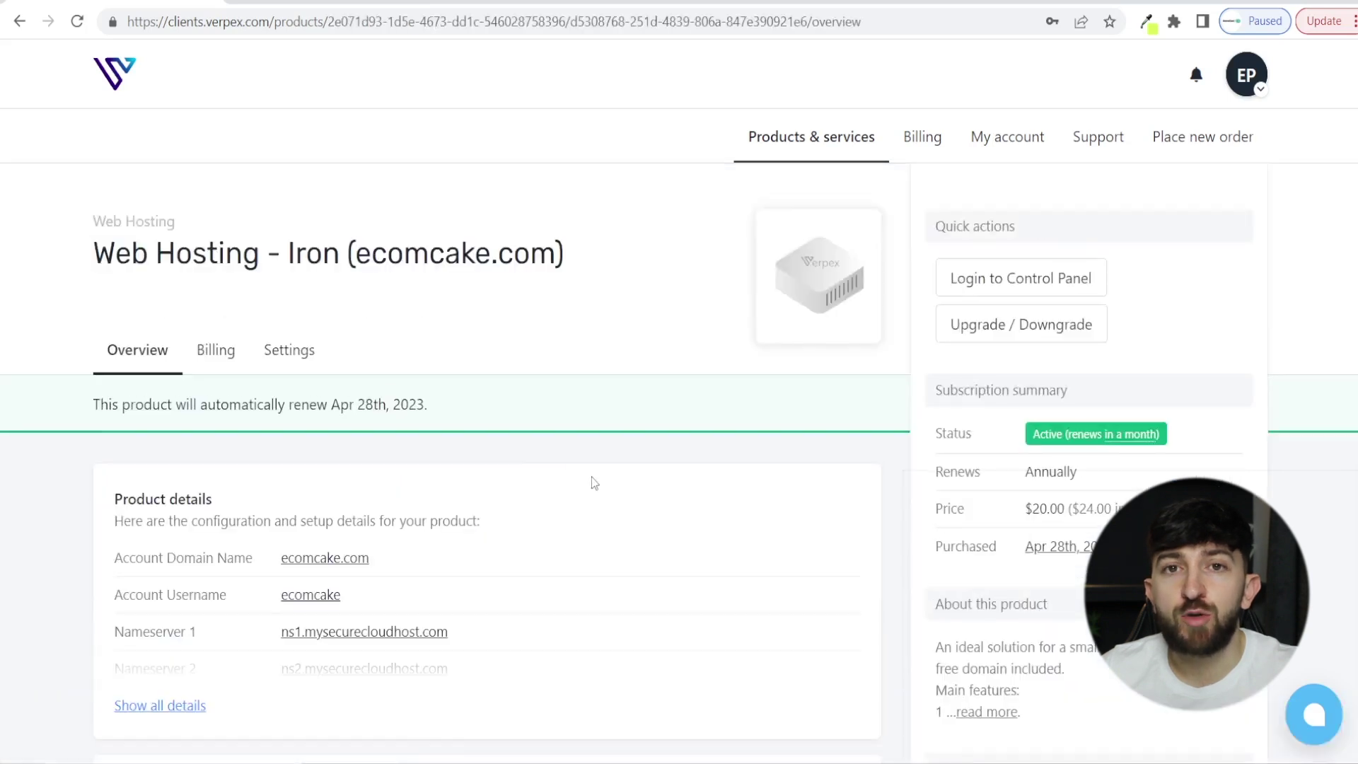
scroll(598, 483, "down", 1)
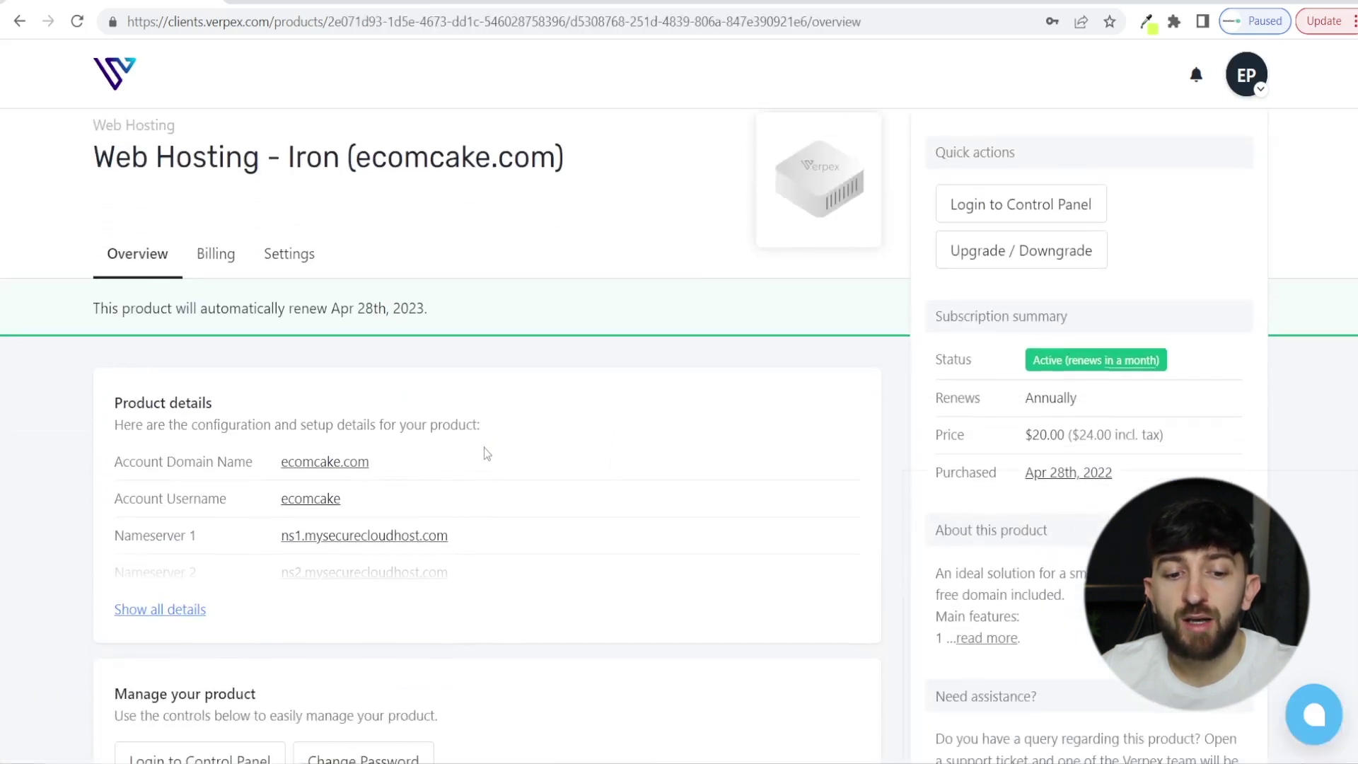
scroll(512, 446, "down", 1)
scroll(515, 407, "down", 1)
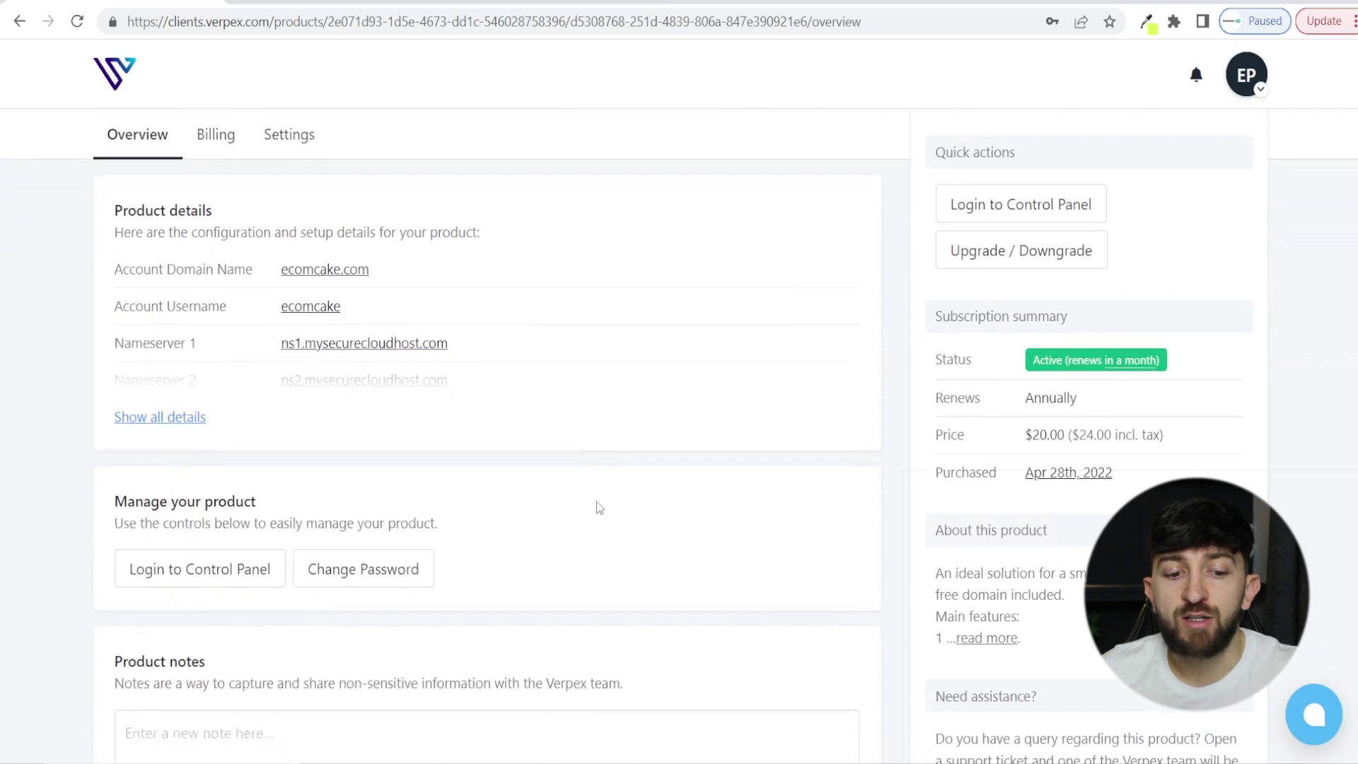
left_click(194, 582)
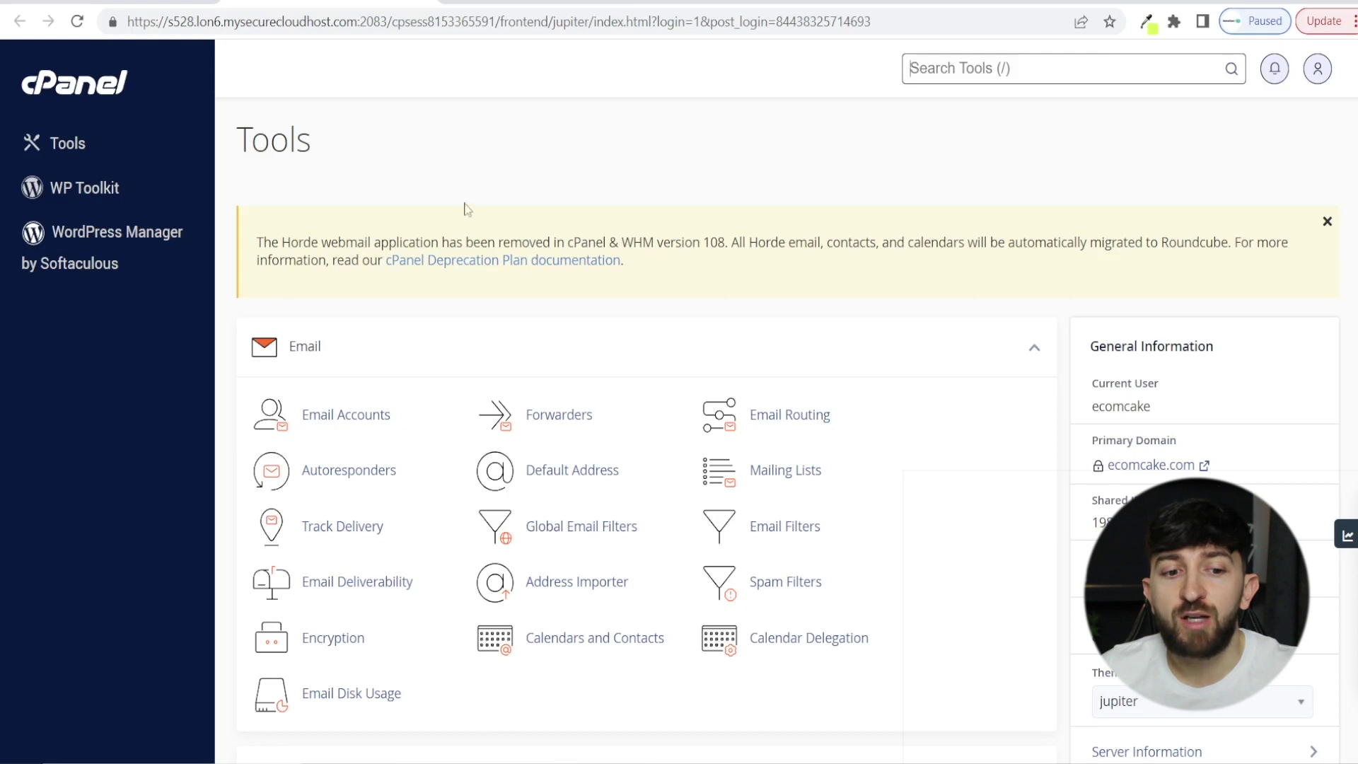
Open the WordPress installation form in WordPress Manager by Softaculous, keep ecomcake.com with an empty directory, and go through the remaining settings.
left_click(111, 244)
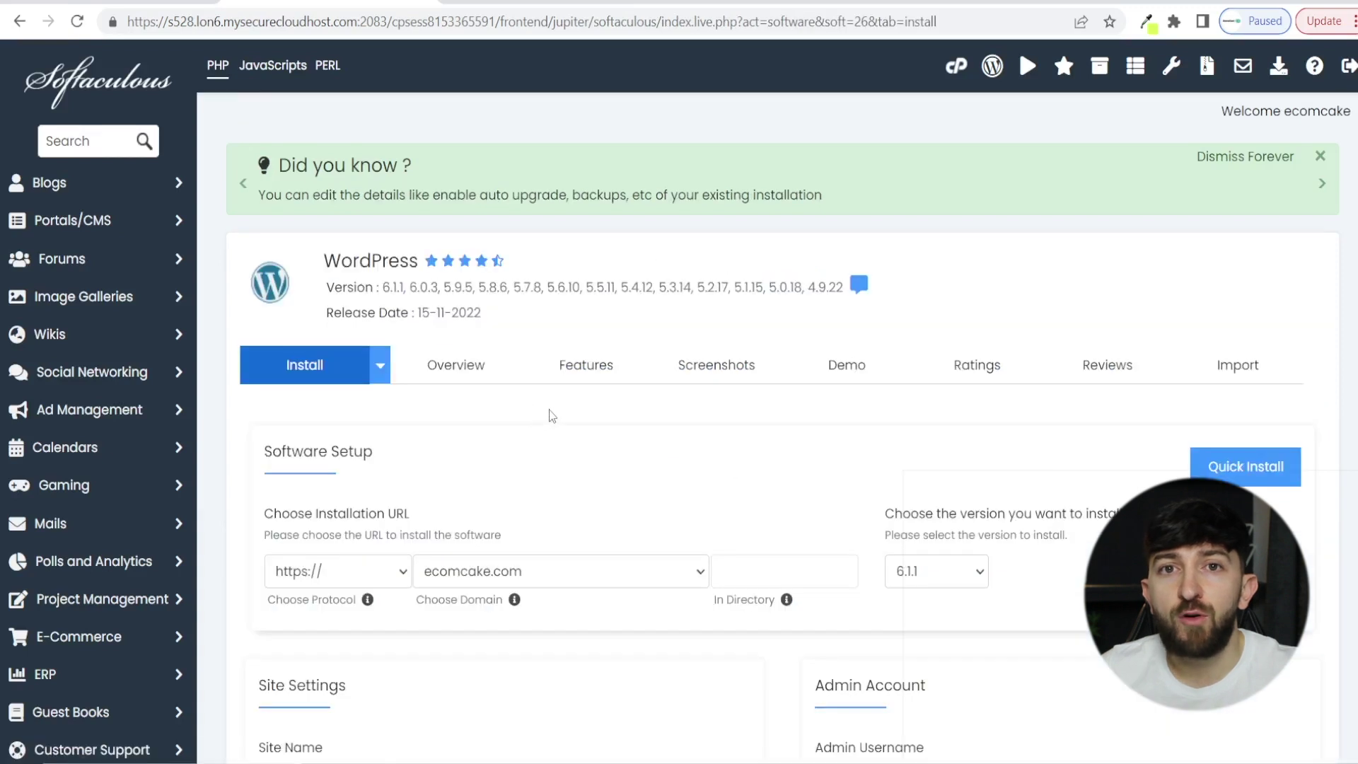
scroll(549, 410, "down", 1)
left_click(537, 476)
left_click(525, 474)
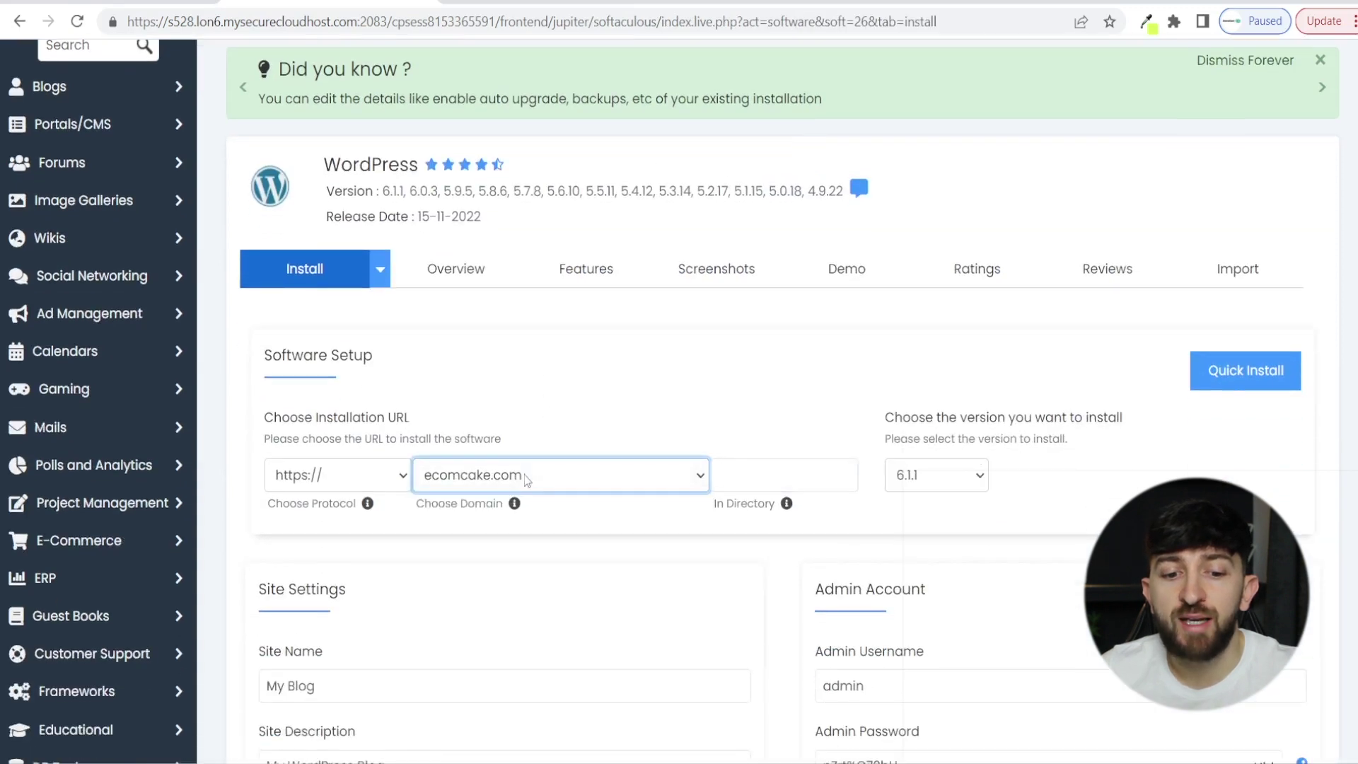
key("Tab")
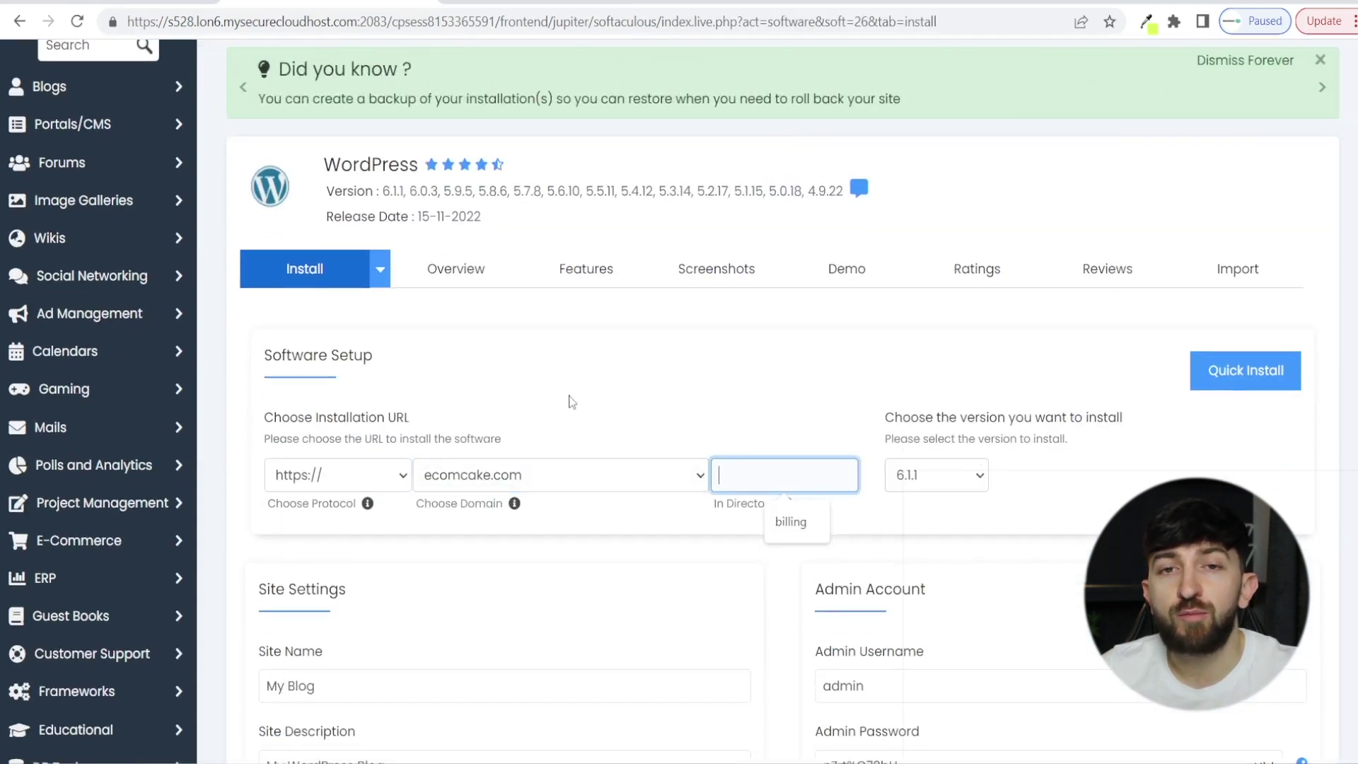
scroll(554, 373, "down", 3)
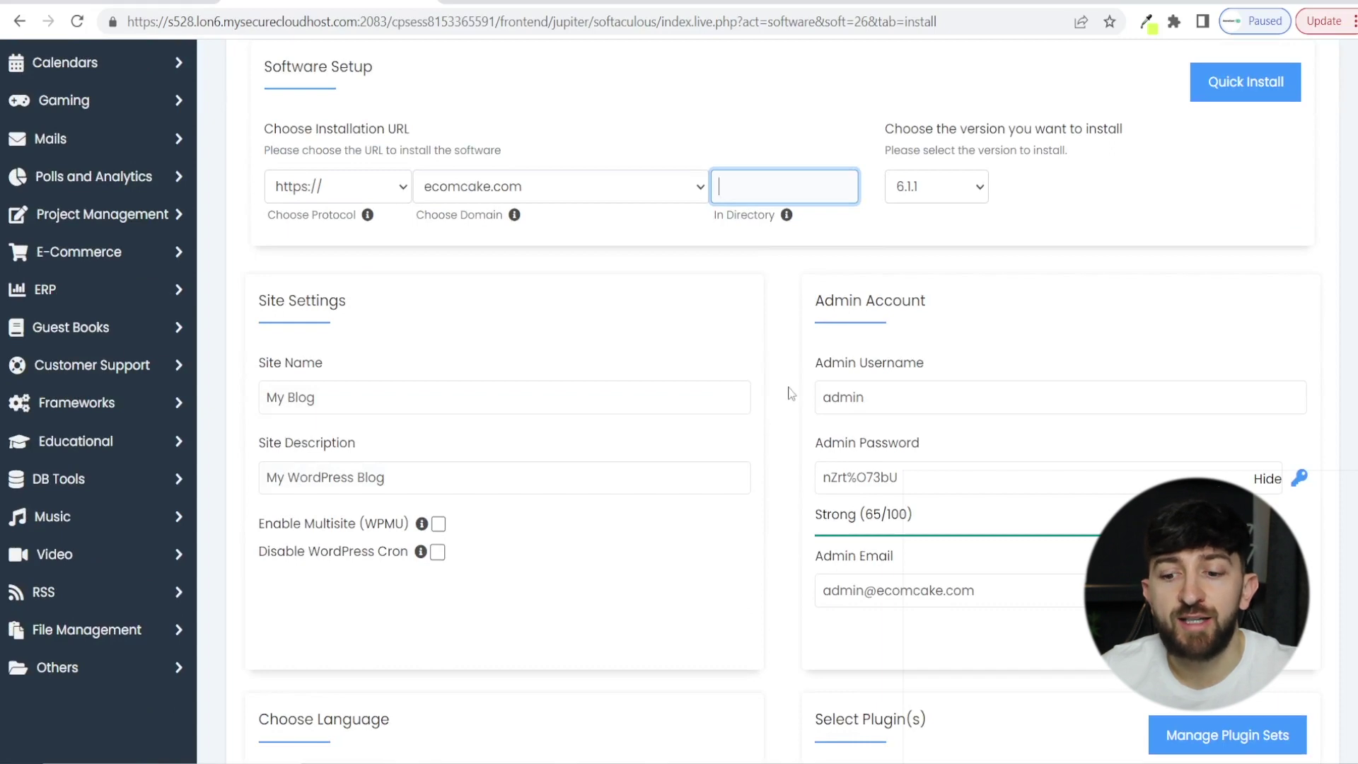
scroll(784, 409, "down", 12)
scroll(789, 388, "down", 3)
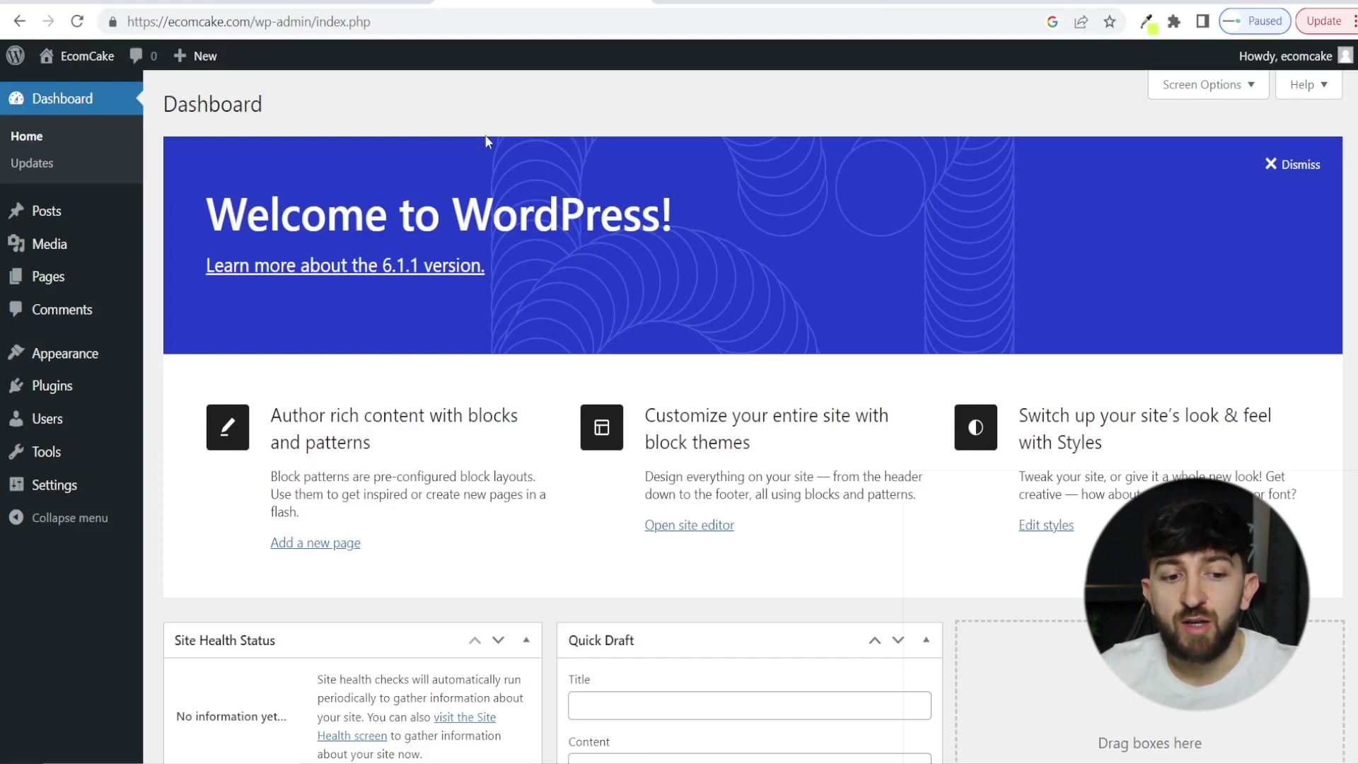
On the EcomCake WordPress site, search the new plugins for WPvivid and install and activate Migration, Backup, Staging – WPvivid.
mouse_move(64, 390)
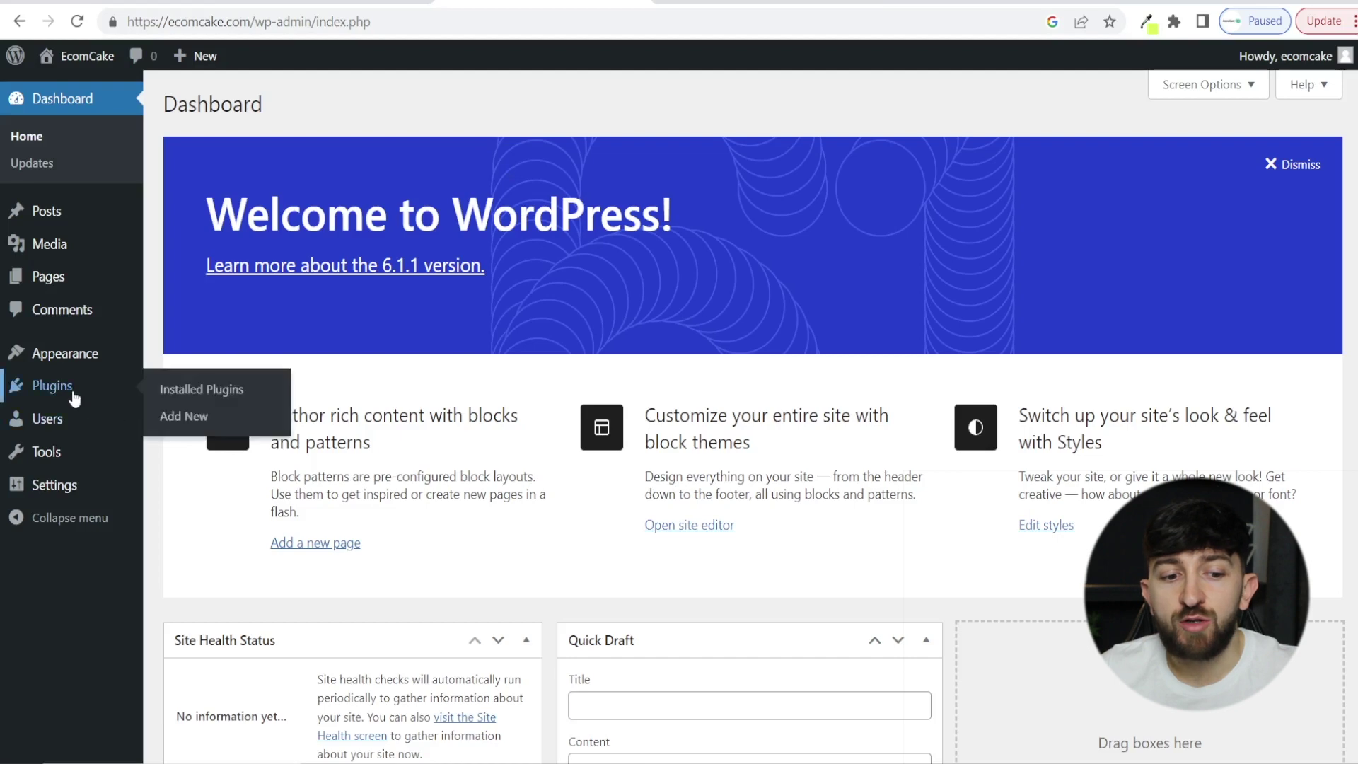
left_click(184, 418)
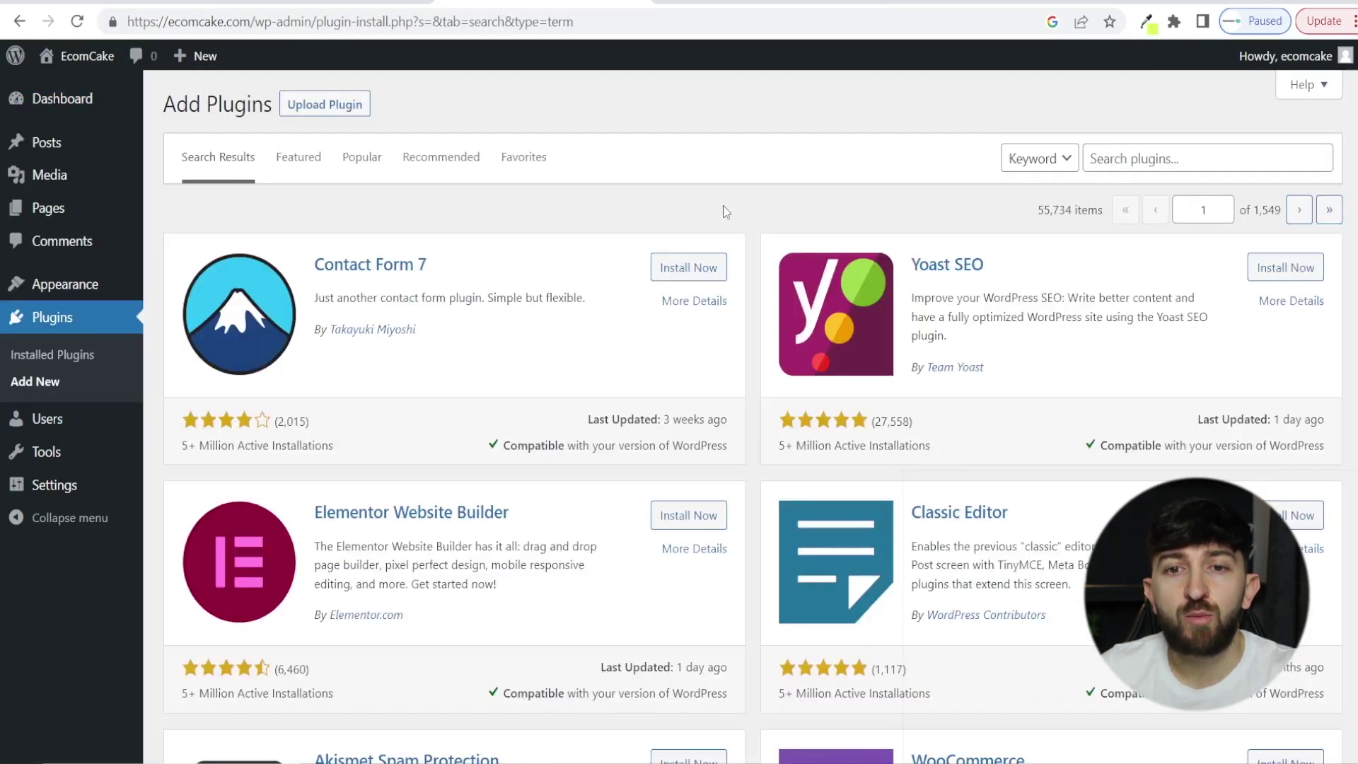
left_click(1079, 161)
type("WPvivid")
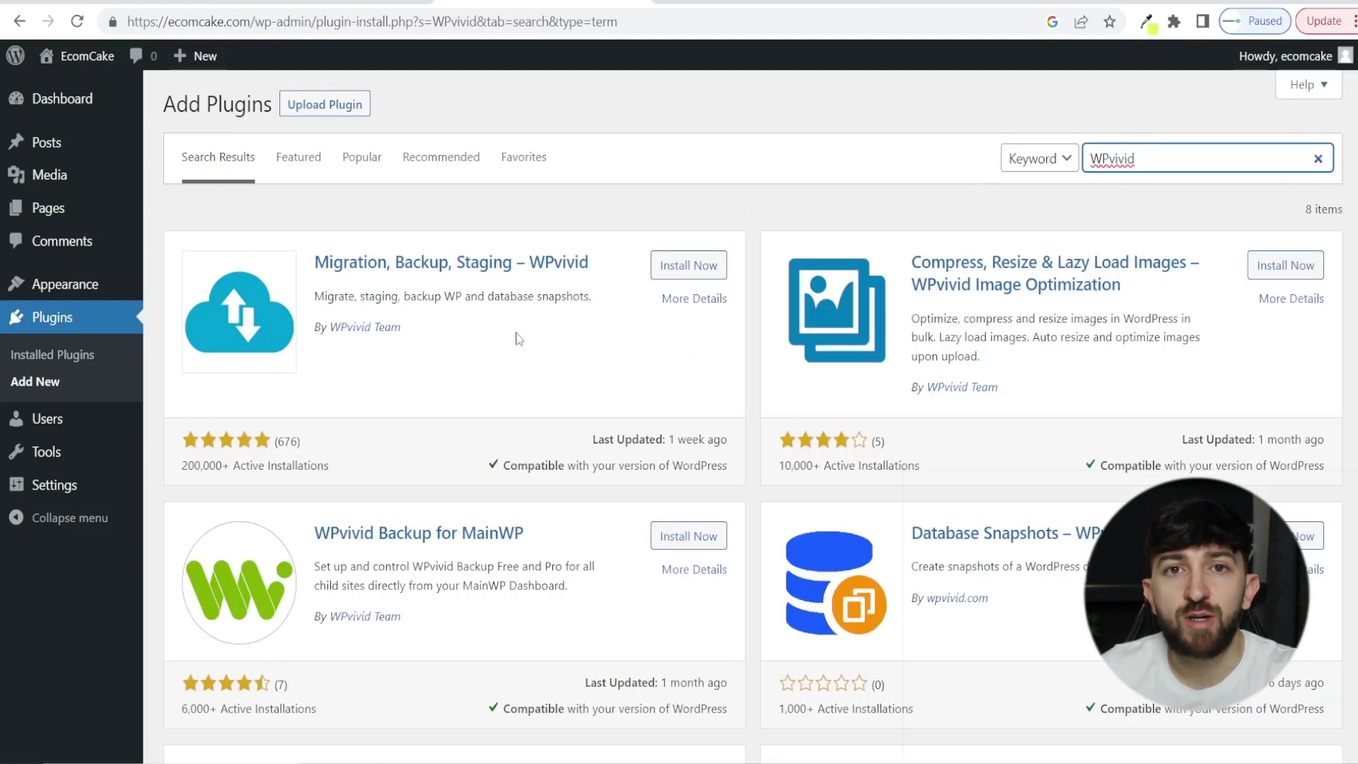
left_click(672, 271)
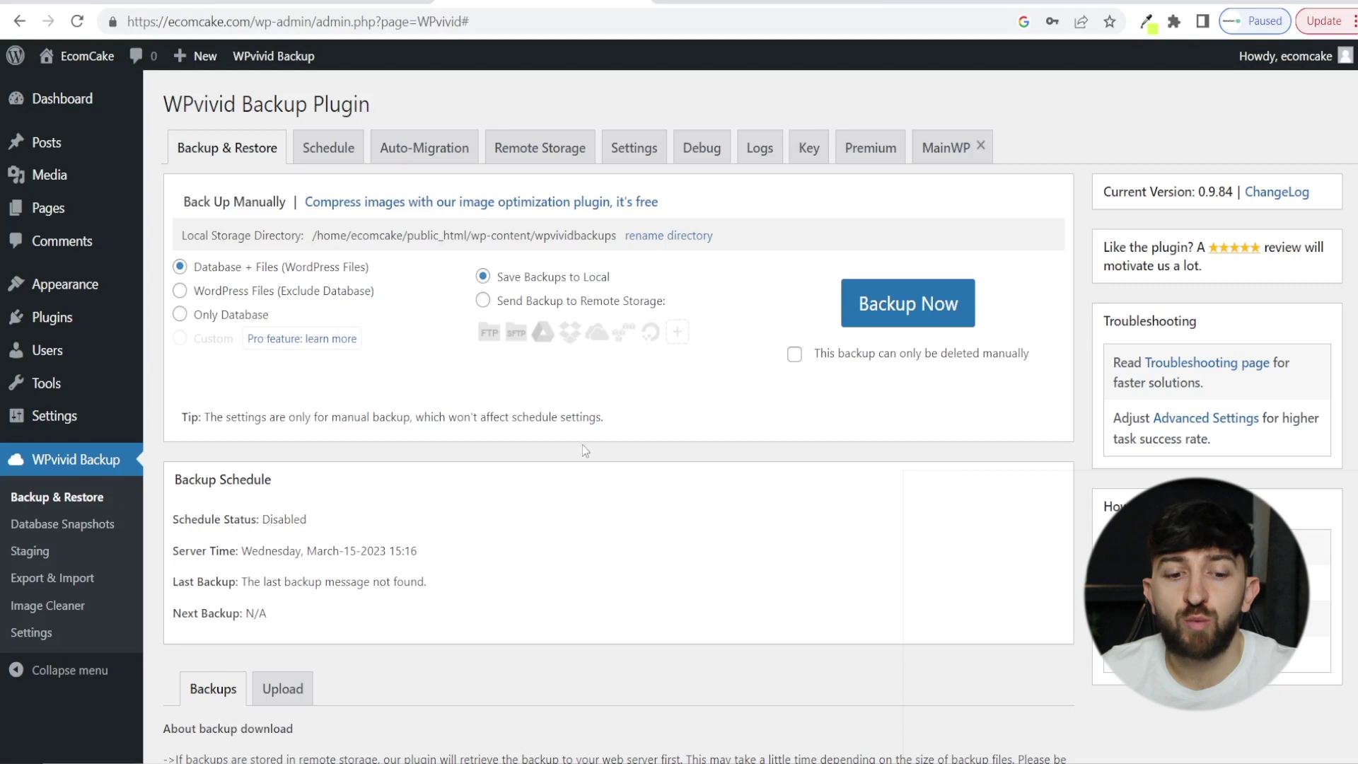
scroll(581, 438, "down", 4)
left_click(302, 400)
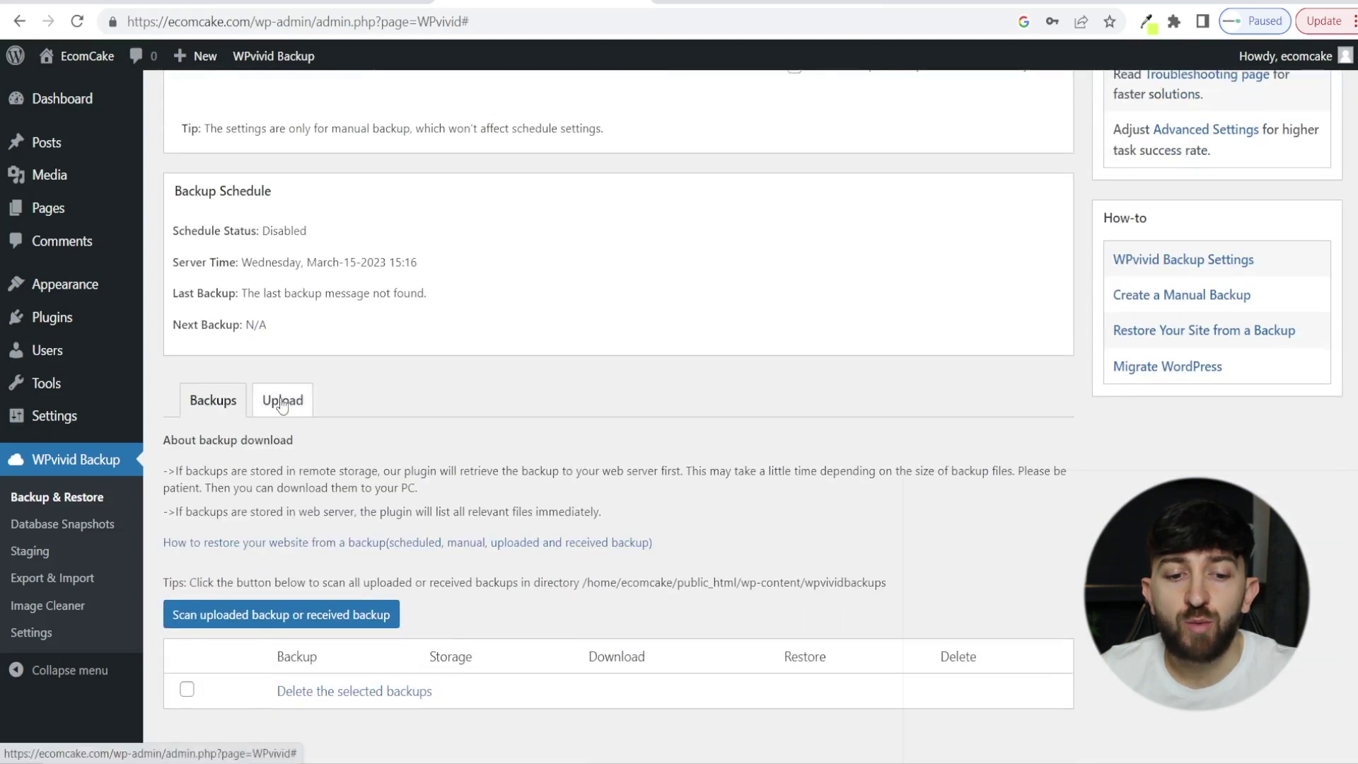
scroll(508, 341, "down", 3)
scroll(545, 346, "down", 2)
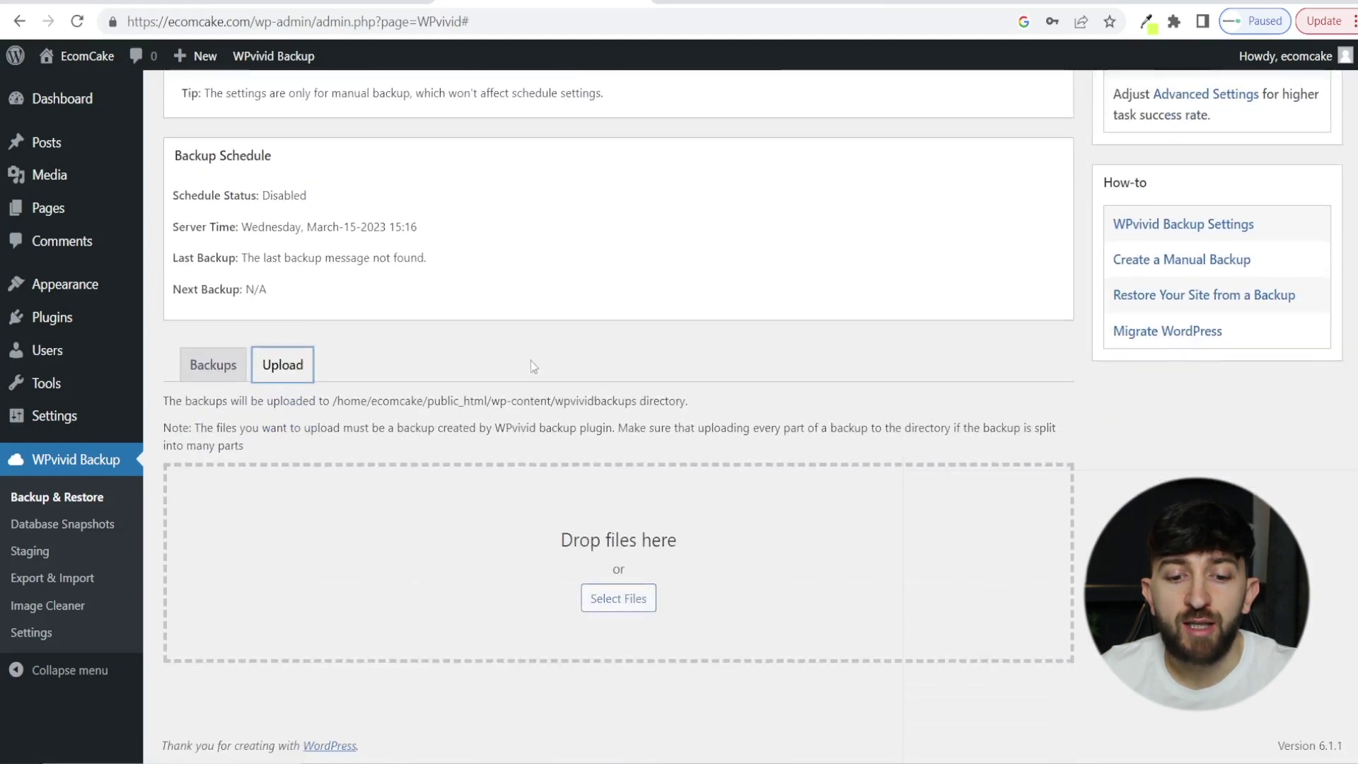
left_click(619, 598)
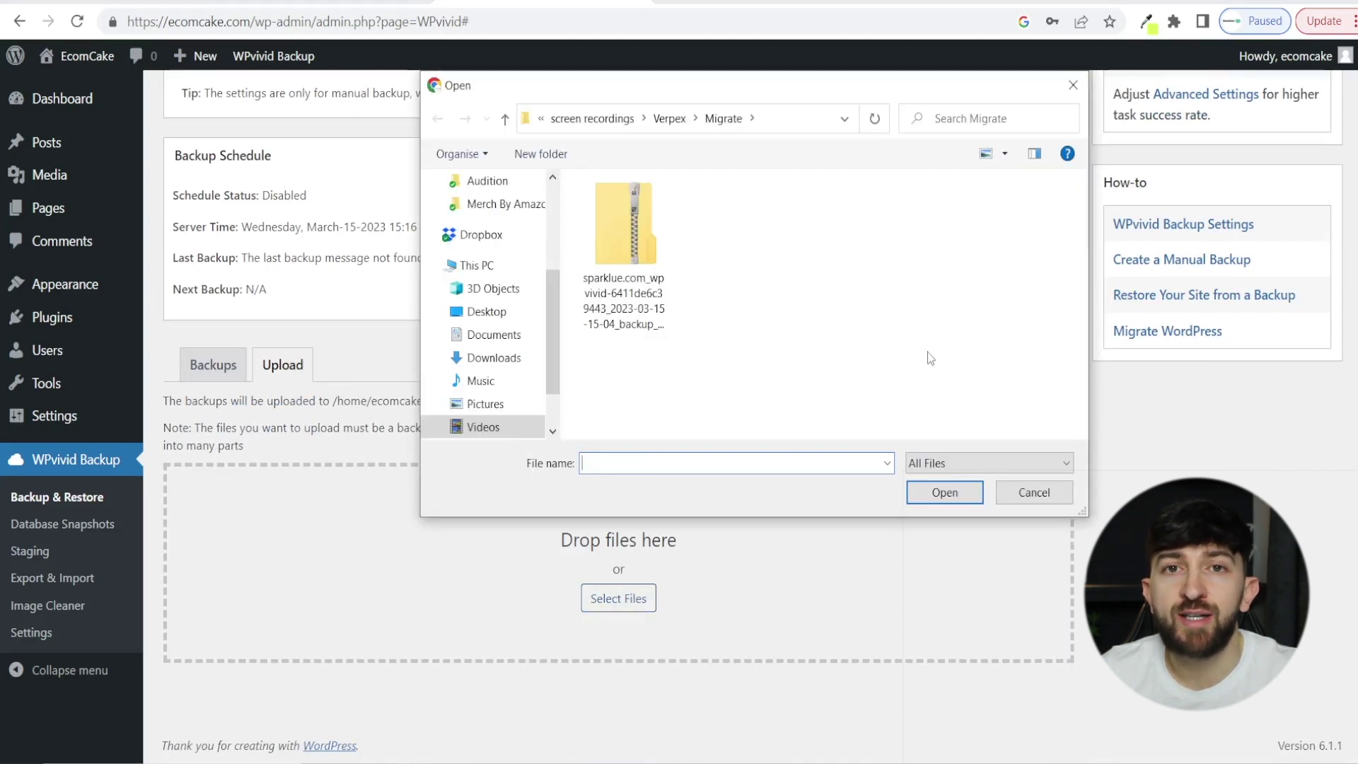
left_click(653, 259)
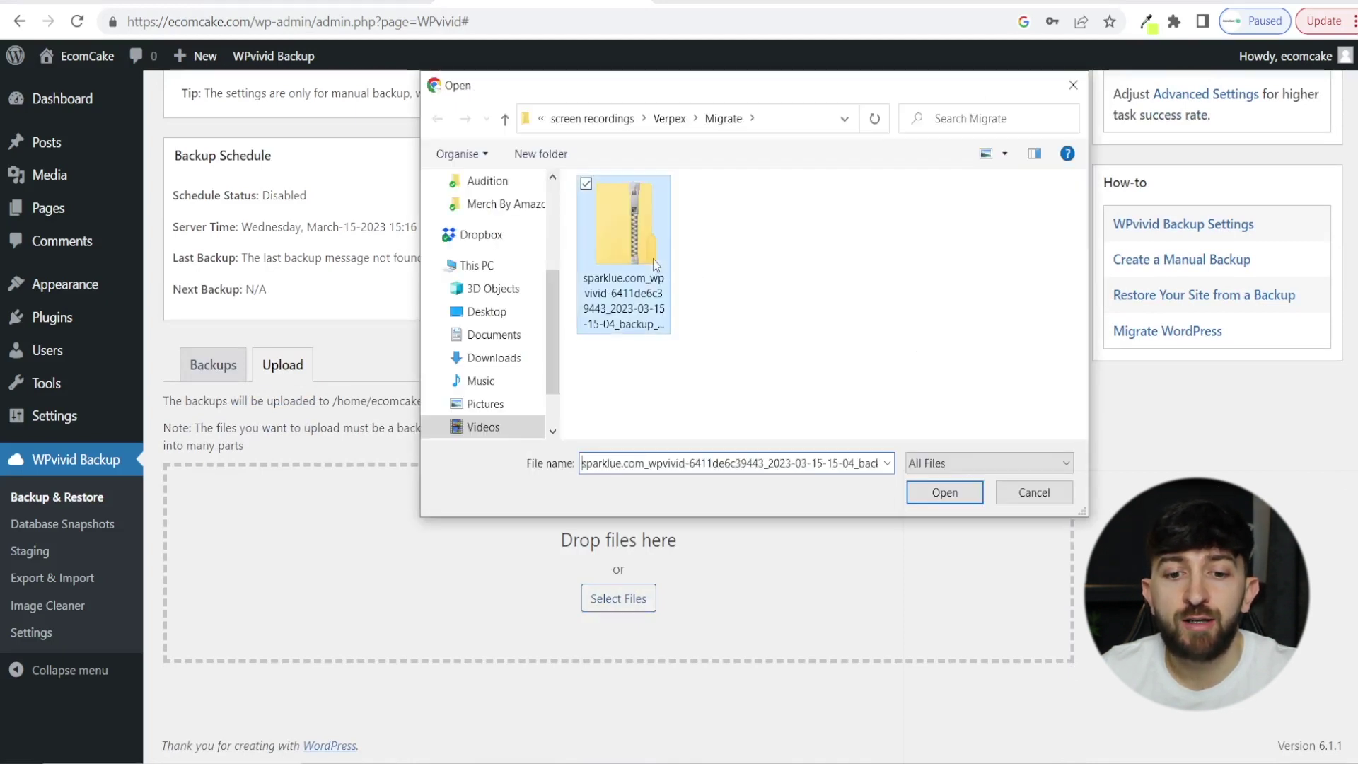
left_click(945, 492)
left_click(190, 733)
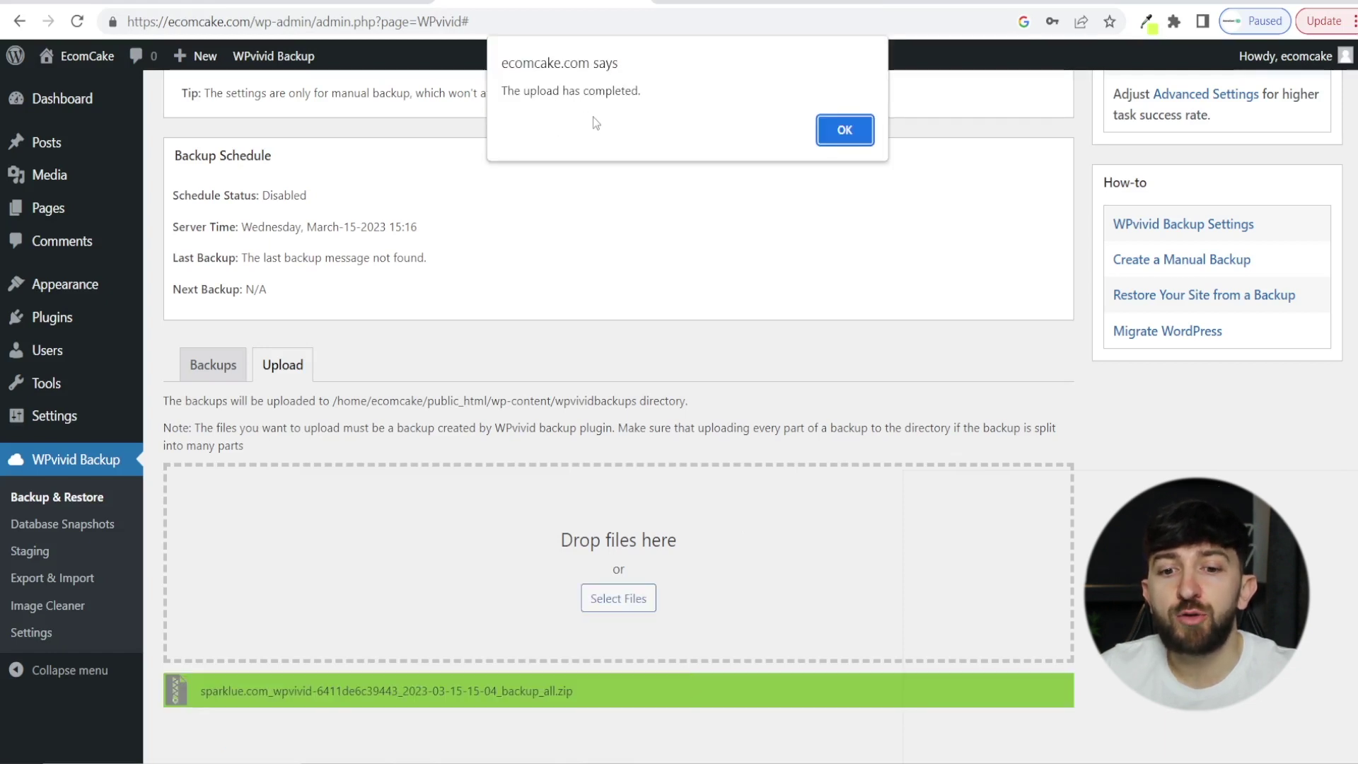
left_click(844, 130)
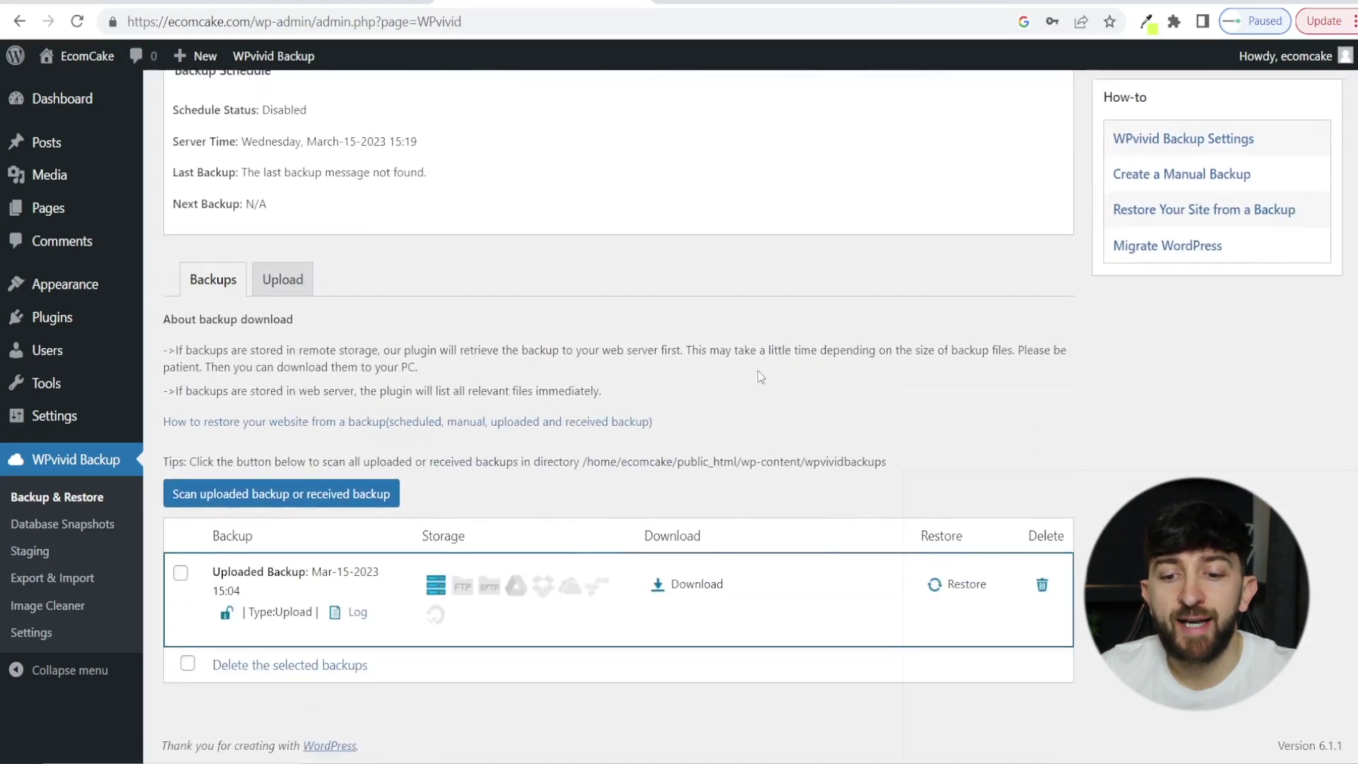
Restore the uploaded Mar-15-2023 15:04 backup on ecomcake.com and log back in to WordPress with the prefilled credentials.
left_click(965, 589)
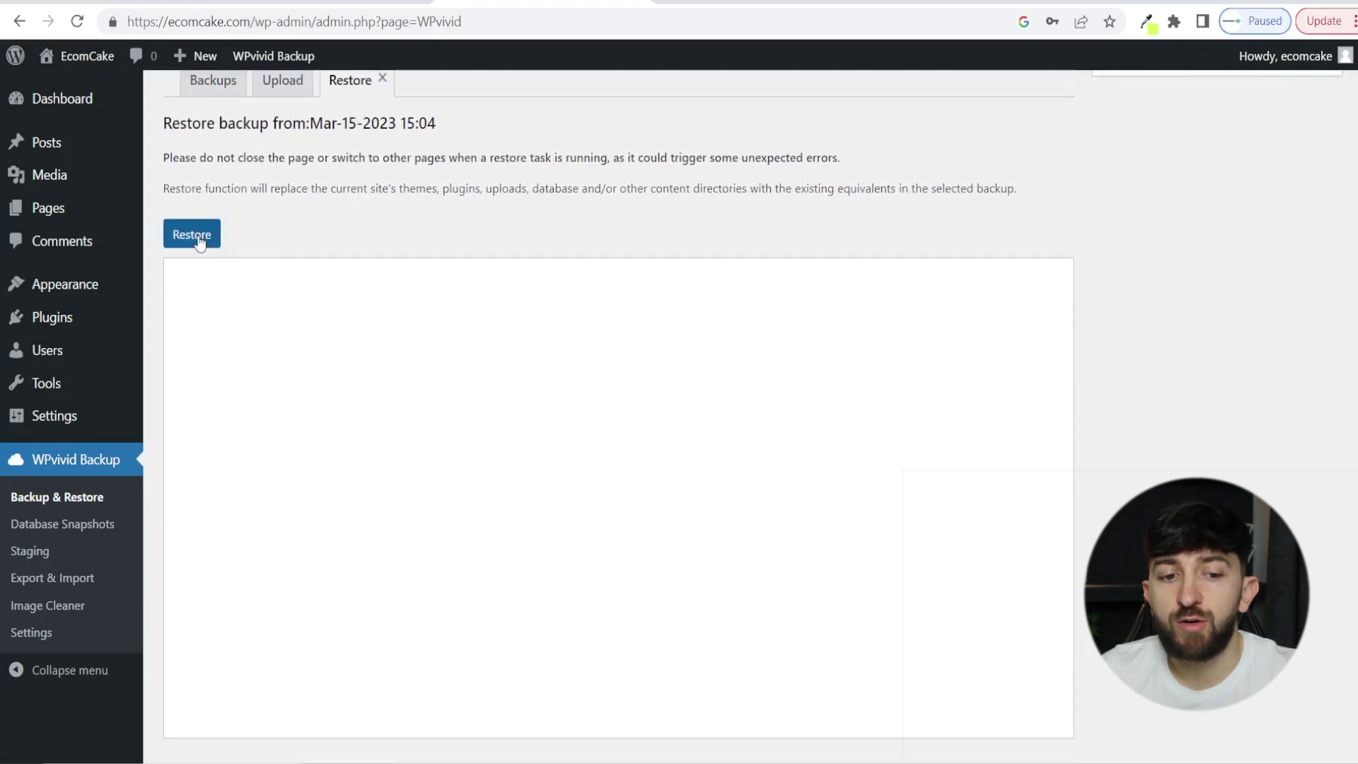
left_click(200, 241)
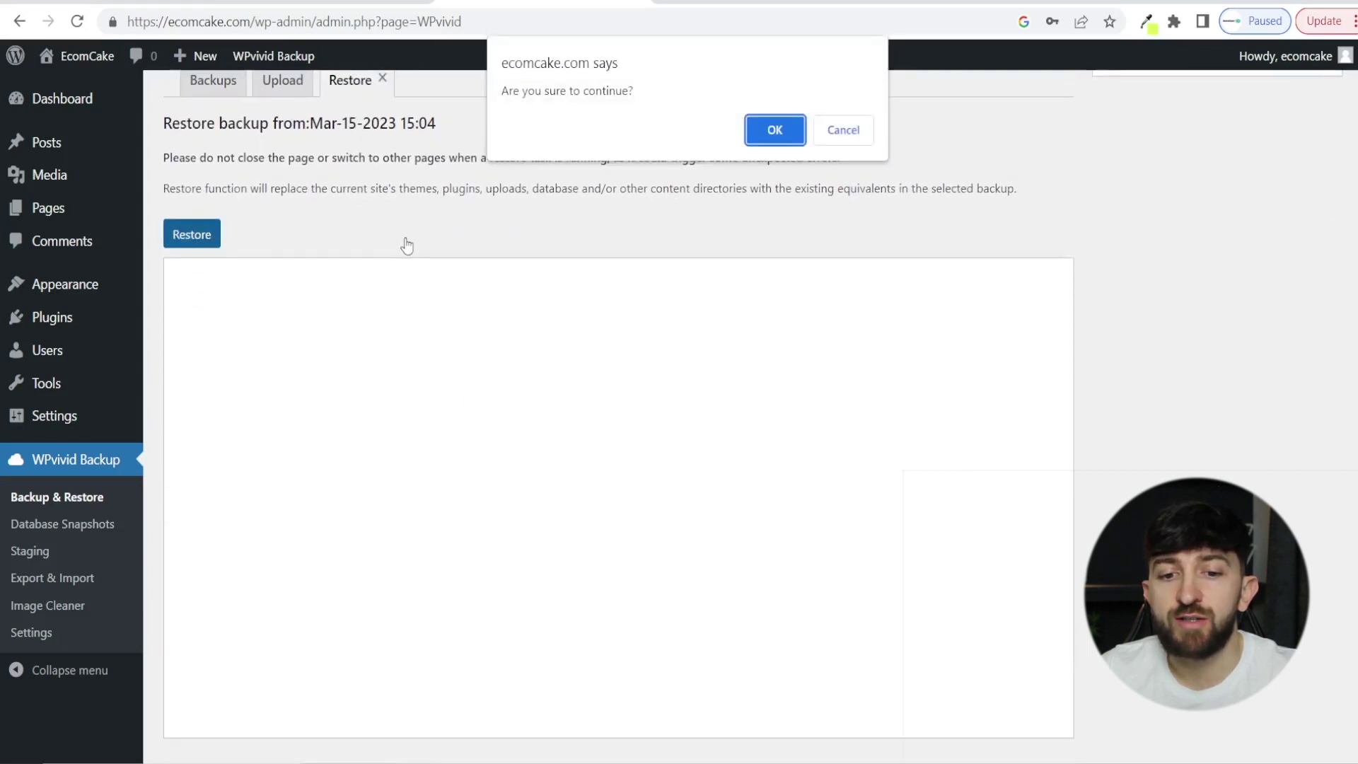
left_click(777, 138)
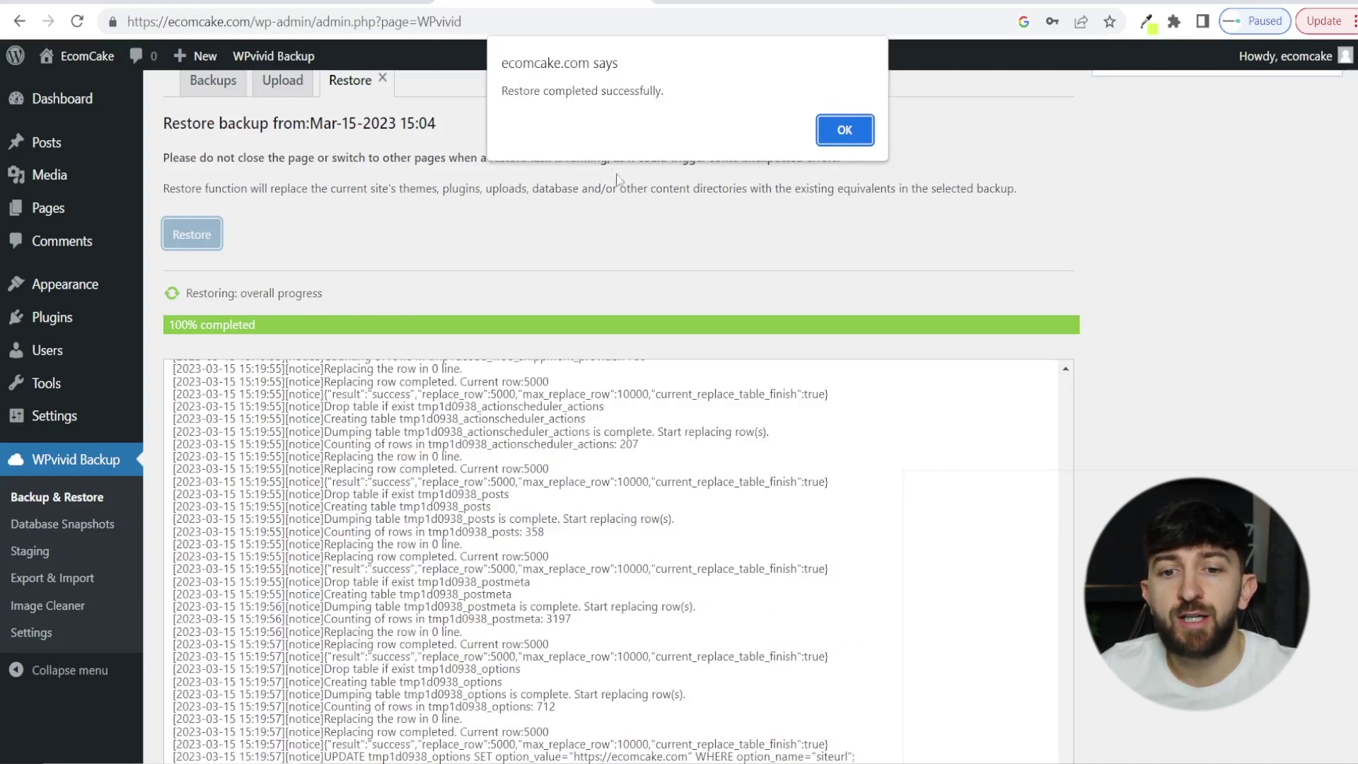
left_click(851, 132)
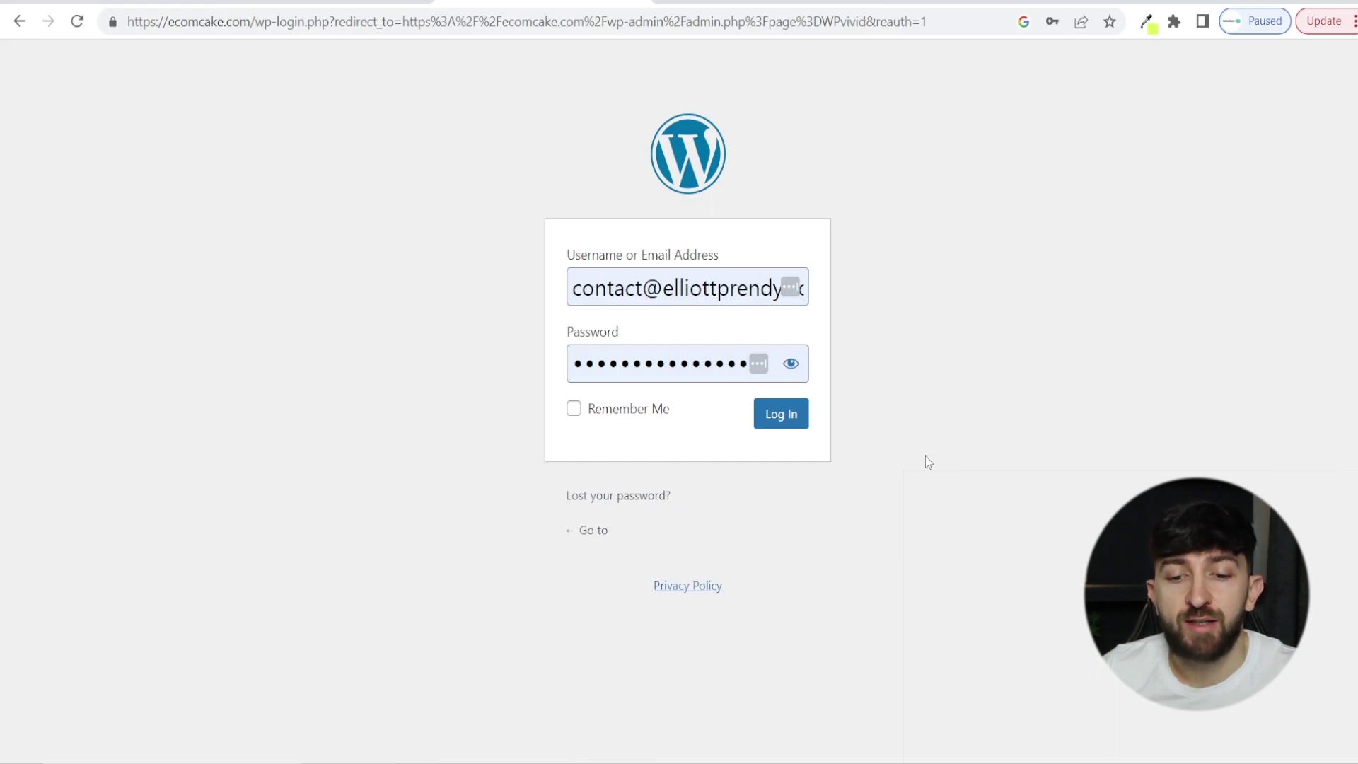
left_click(782, 418)
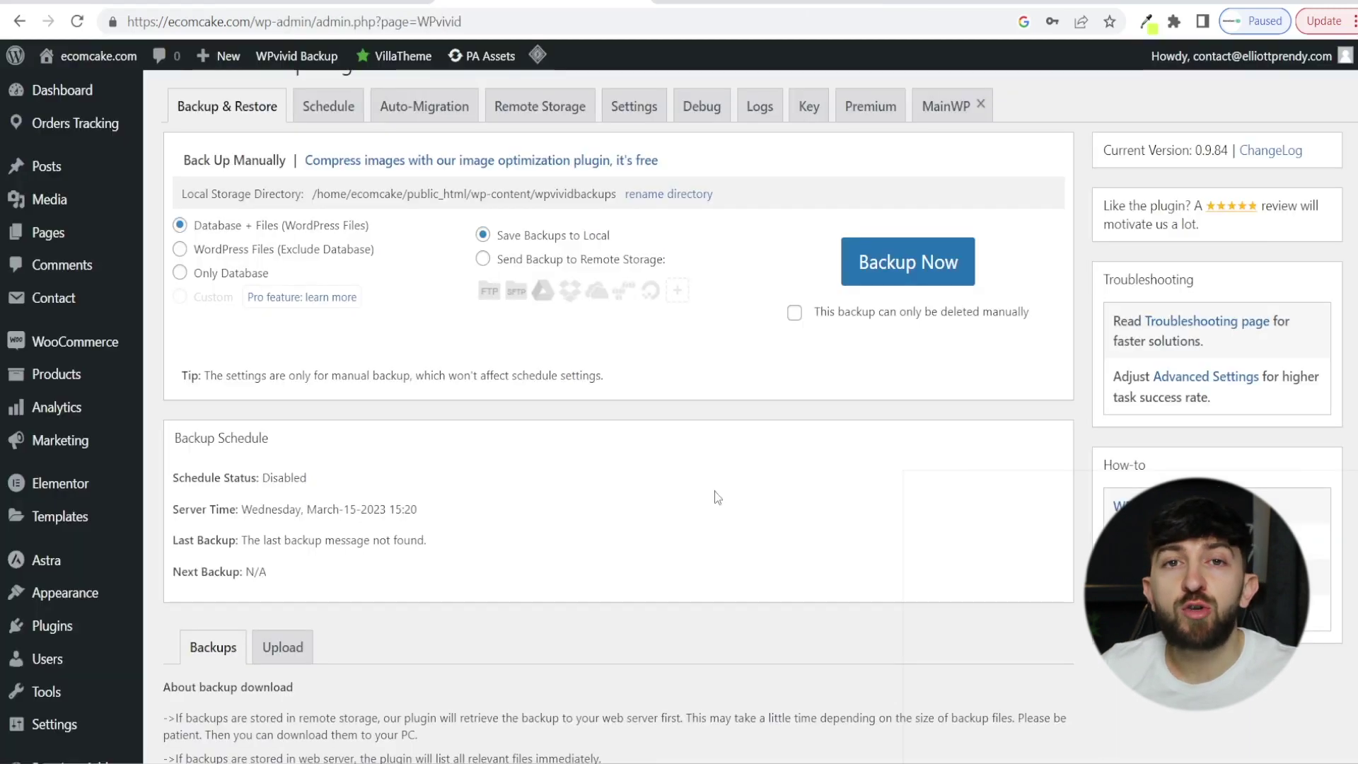